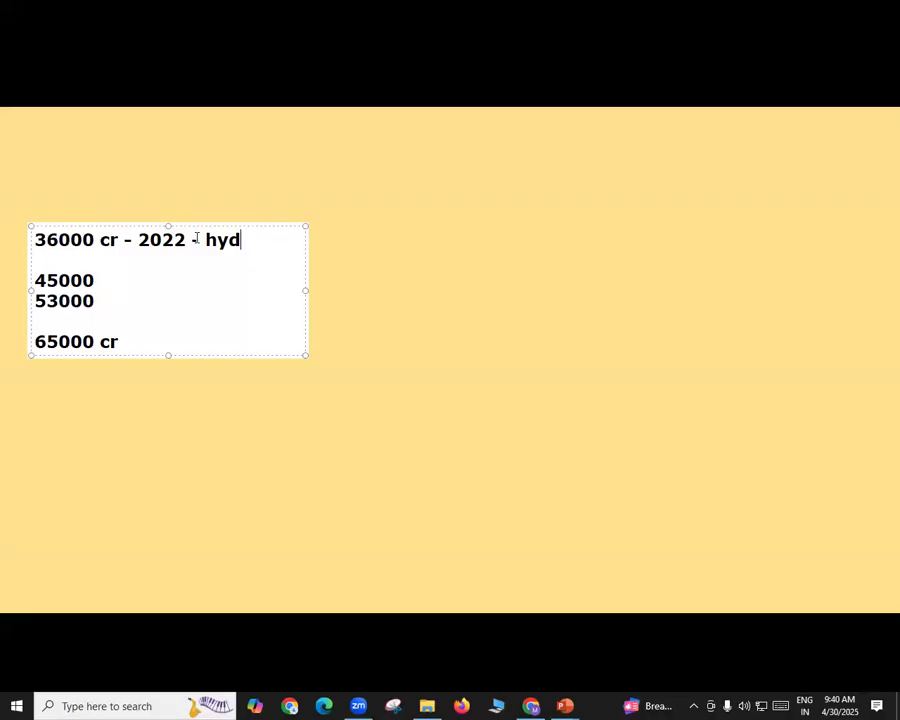
Step: Delete all the notes text from the whiteboard's text box and leave the empty box
drag(118, 342, 8, 231)
key(BackSpace)
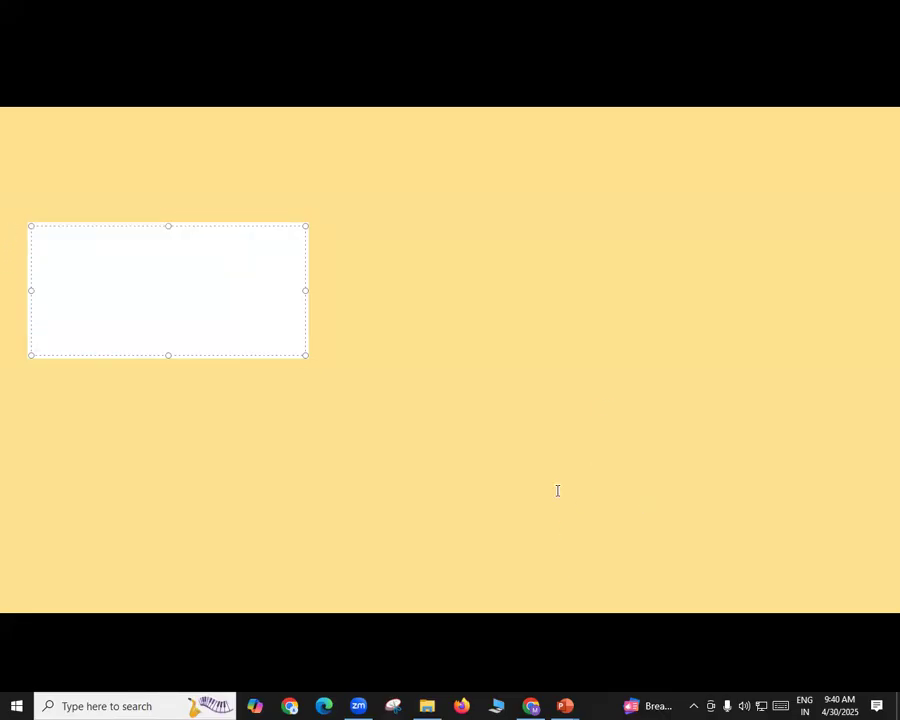
click(516, 410)
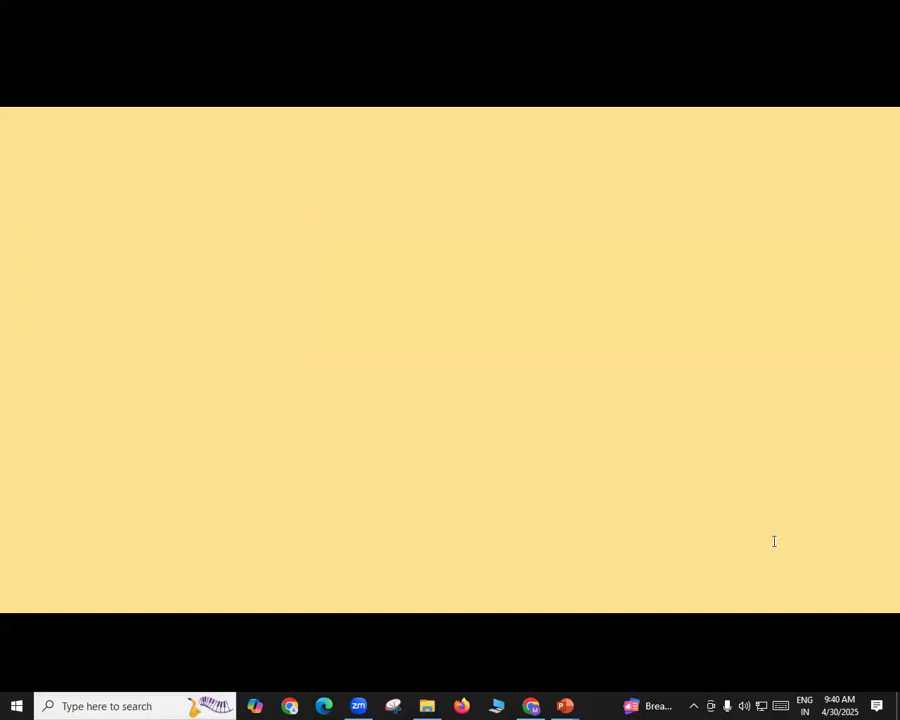
Step: Switch to the PowerPoint presentation and go back to slide 8 with the server rack and network hardware photos
mouse_move(565, 706)
click(572, 656)
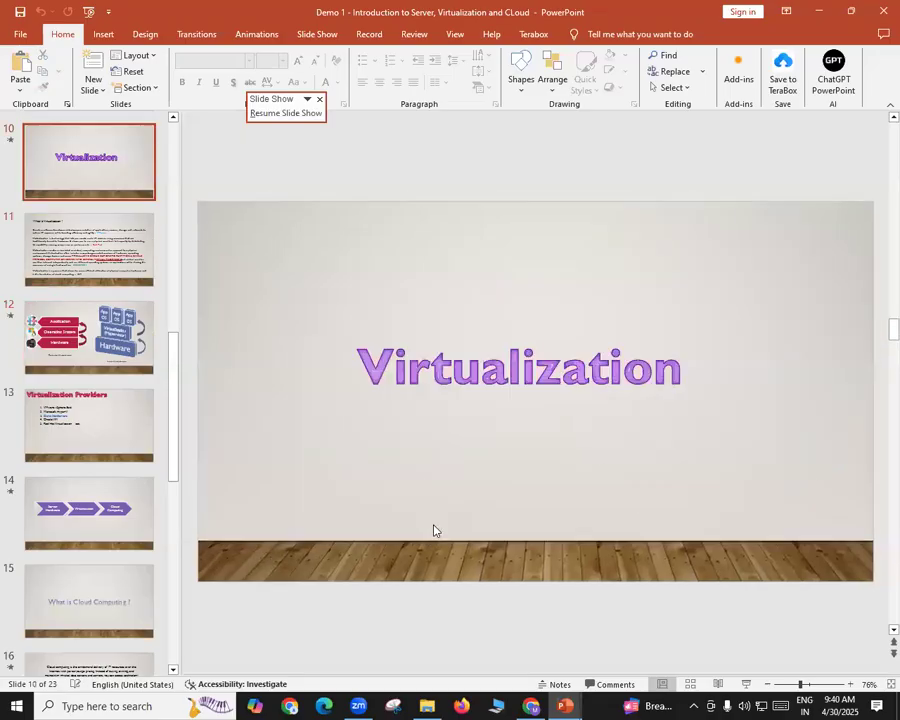
scroll(433, 528, up, 1)
scroll(436, 526, up, 1)
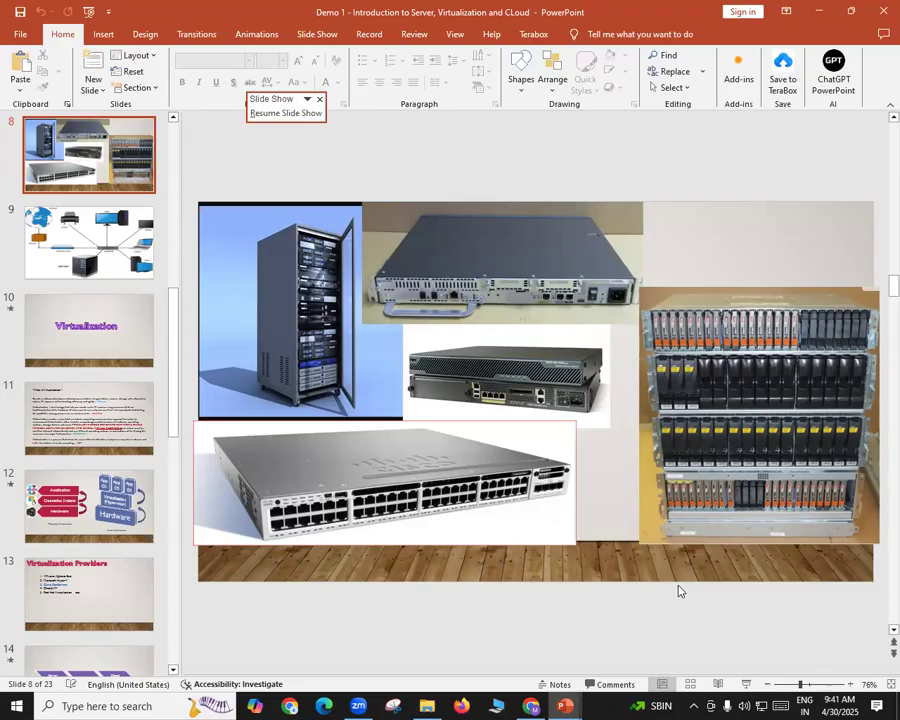
Step: Switch to Chrome, close the two image tabs, and open the AWS sign-in page in a new tab
click(532, 705)
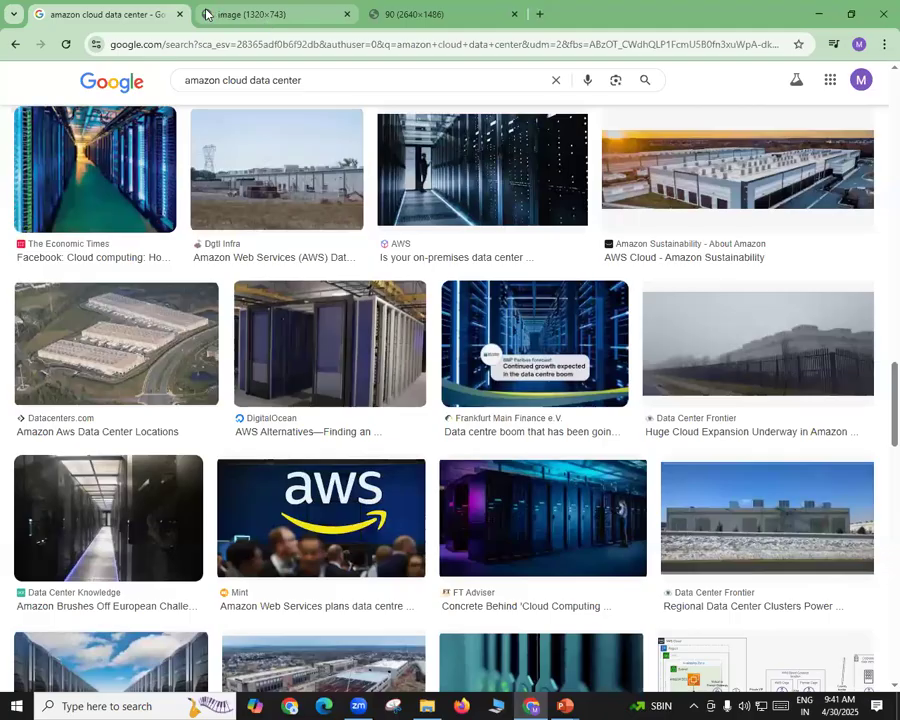
click(300, 15)
key(ctrl+w)
key(ctrl+w)
key(ctrl+t)
click(263, 348)
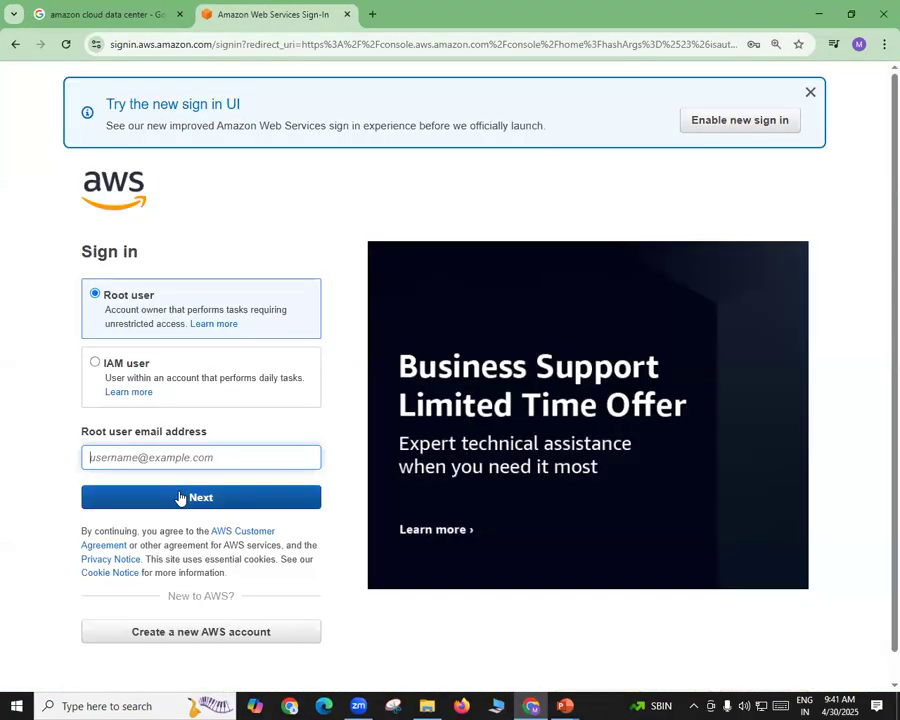
text(t)
click(133, 494)
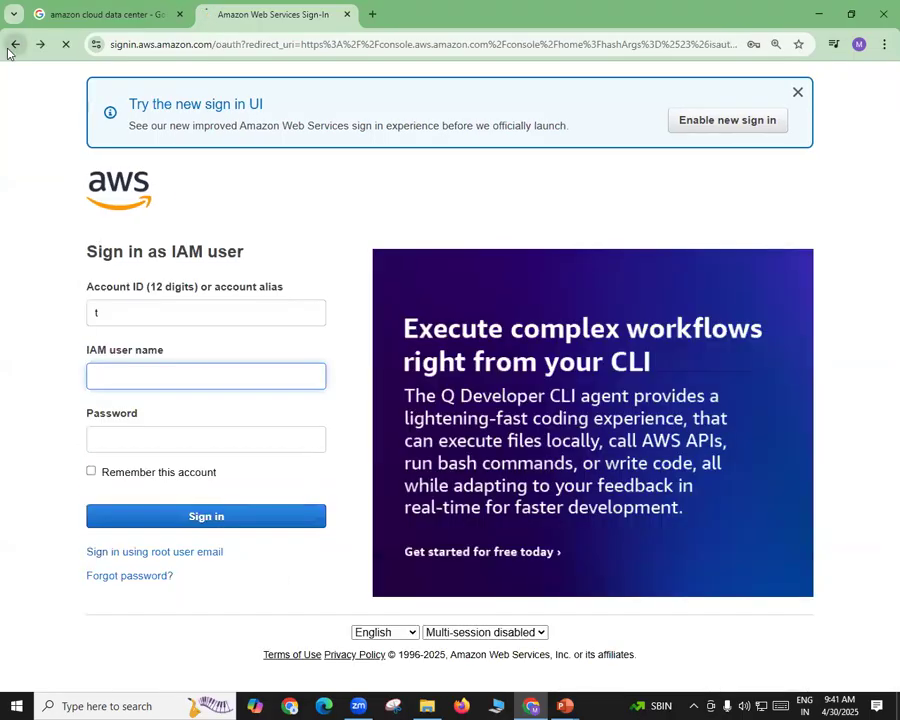
click(14, 44)
Step: Submit the root user's email address and enter the account password to sign in to AWS
click(119, 455)
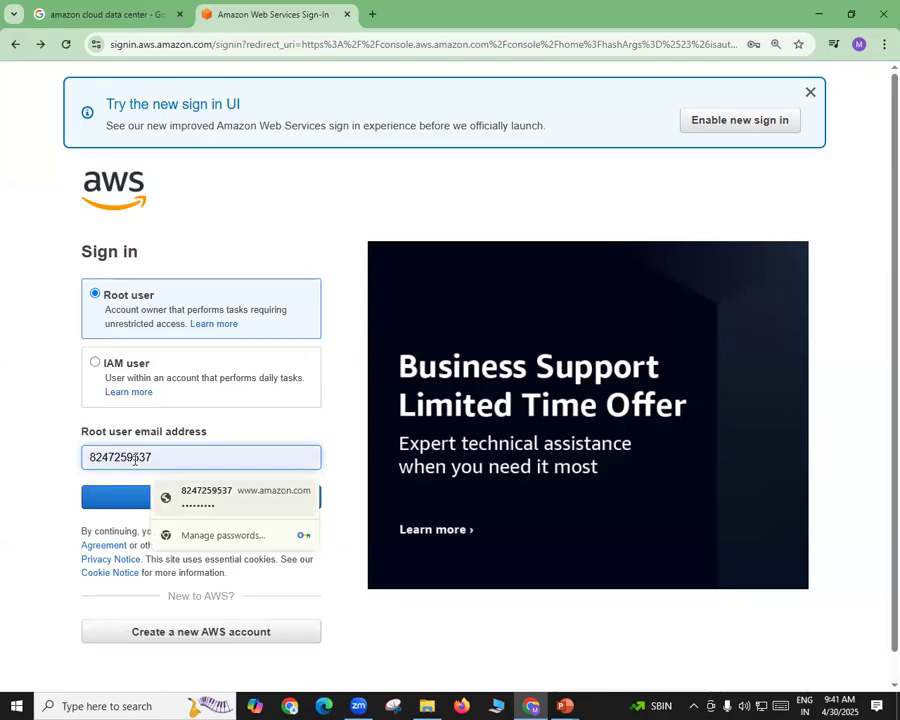
click(179, 494)
click(180, 496)
text(•••••)
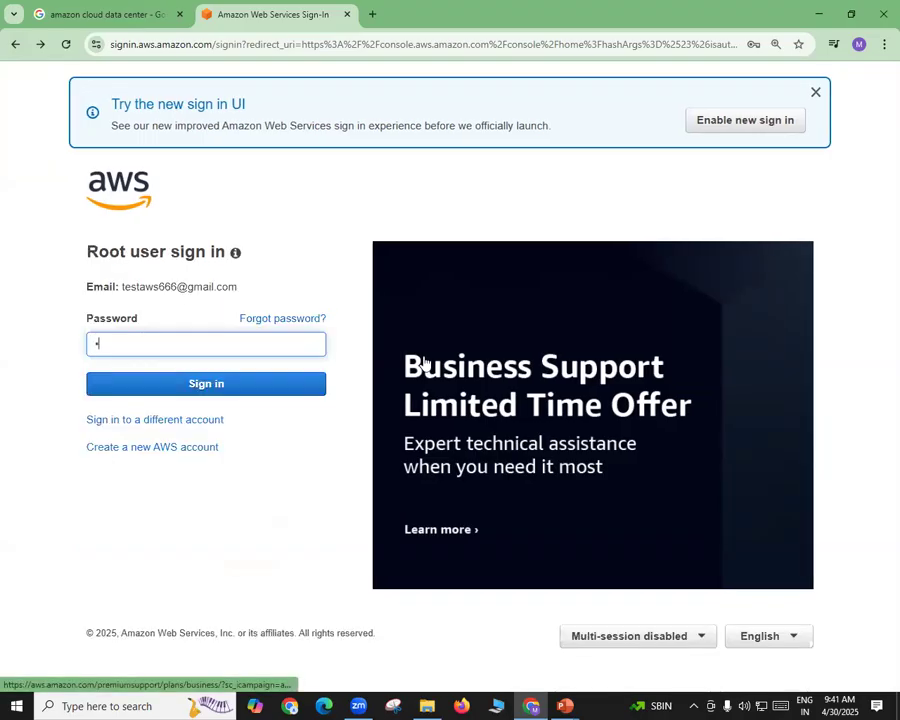
text(••••••)
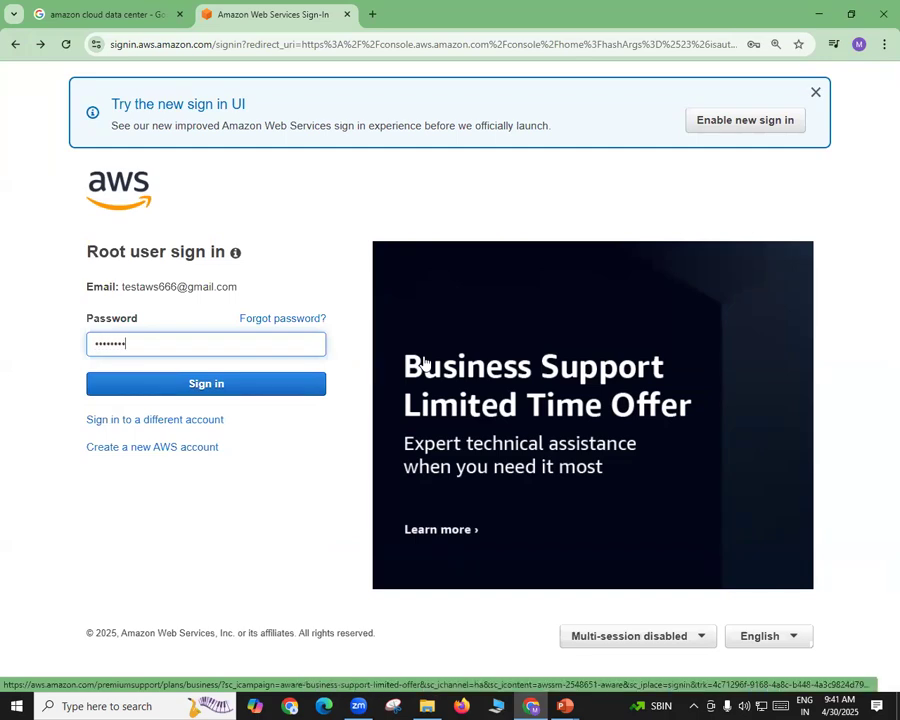
key(Return)
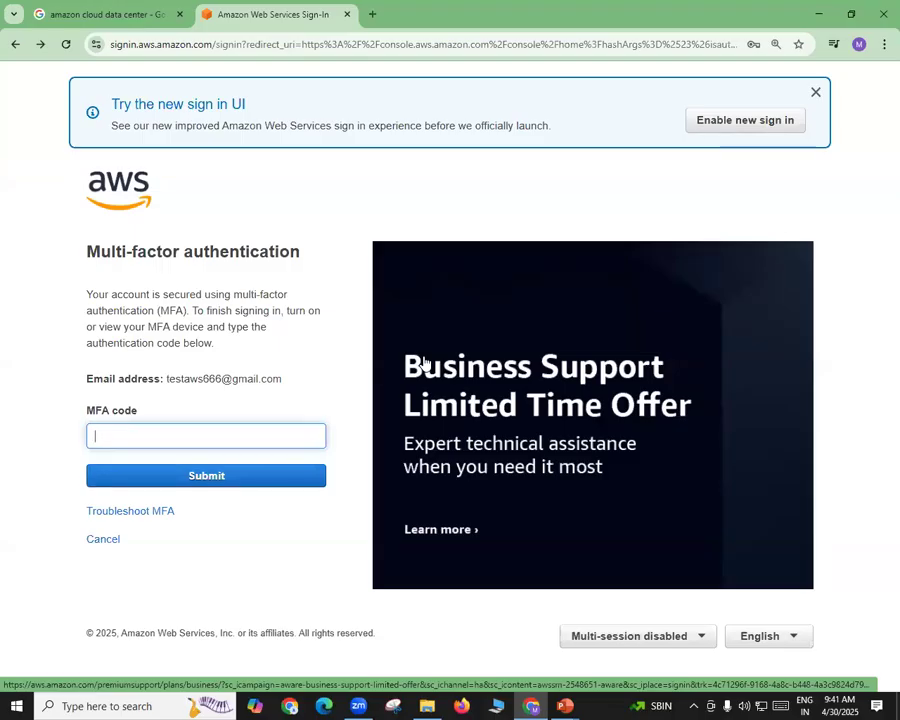
Step: Submit the MFA code and retry the sign-in to reach the AWS console home
click(142, 484)
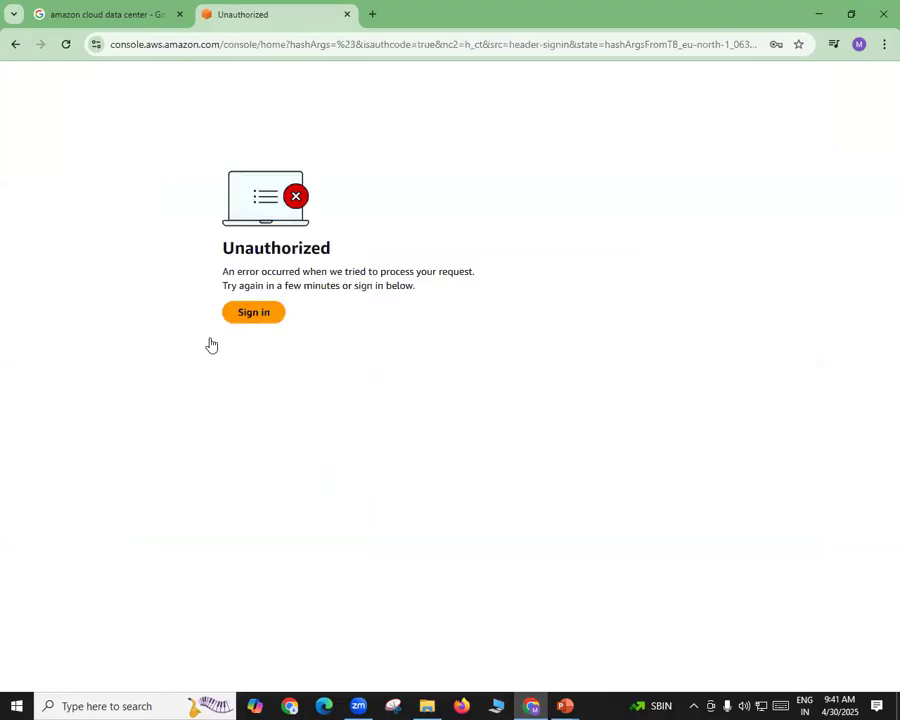
click(245, 318)
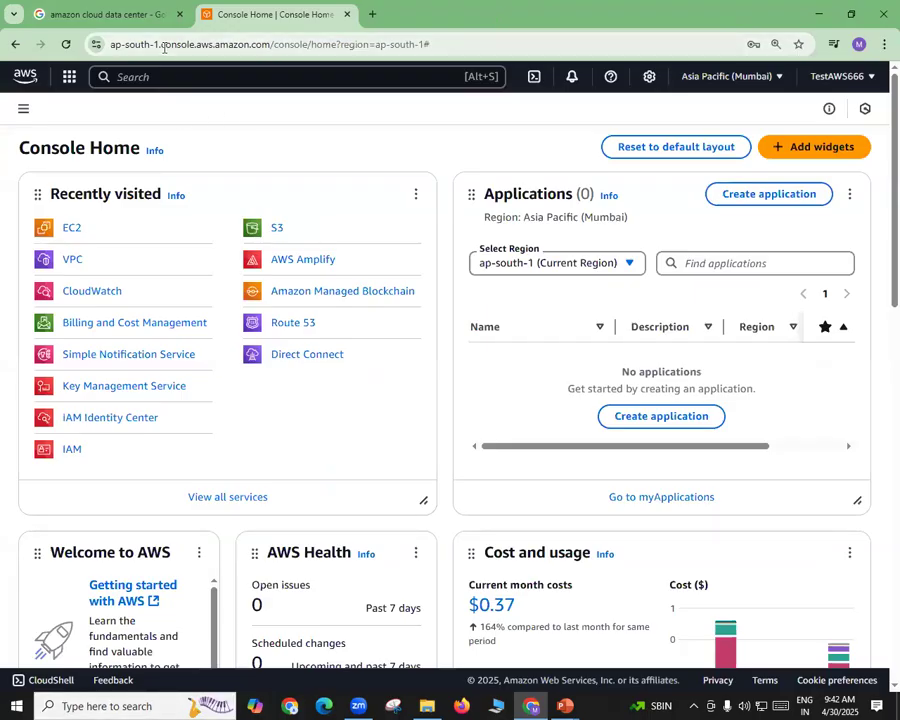
Step: Highlight the console.aws.amazon.com address and choose Mumbai (ap-south-1) as the console region
drag(162, 44, 268, 41)
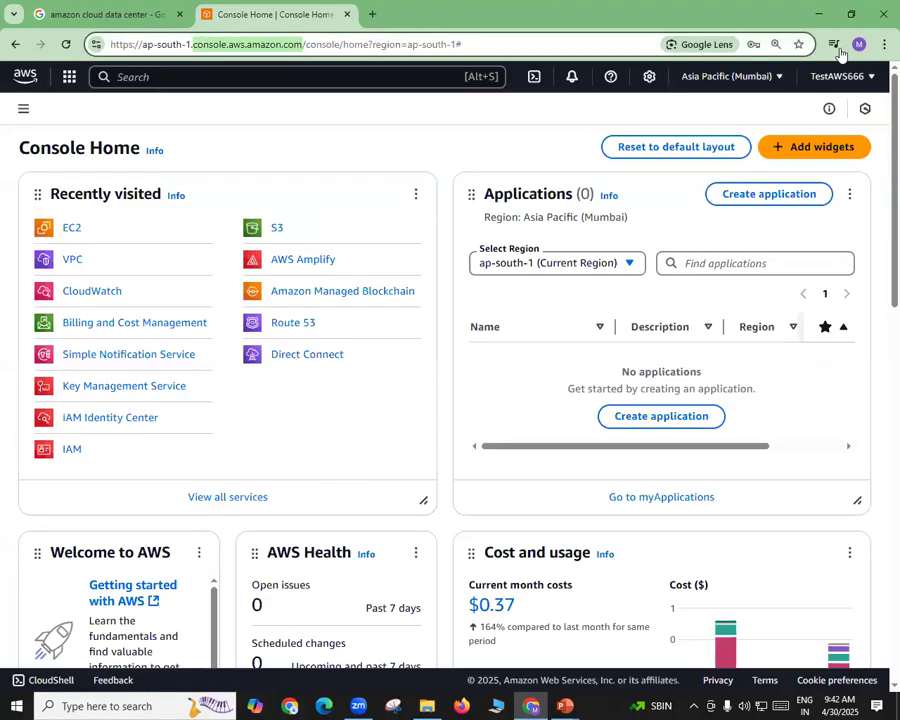
click(756, 80)
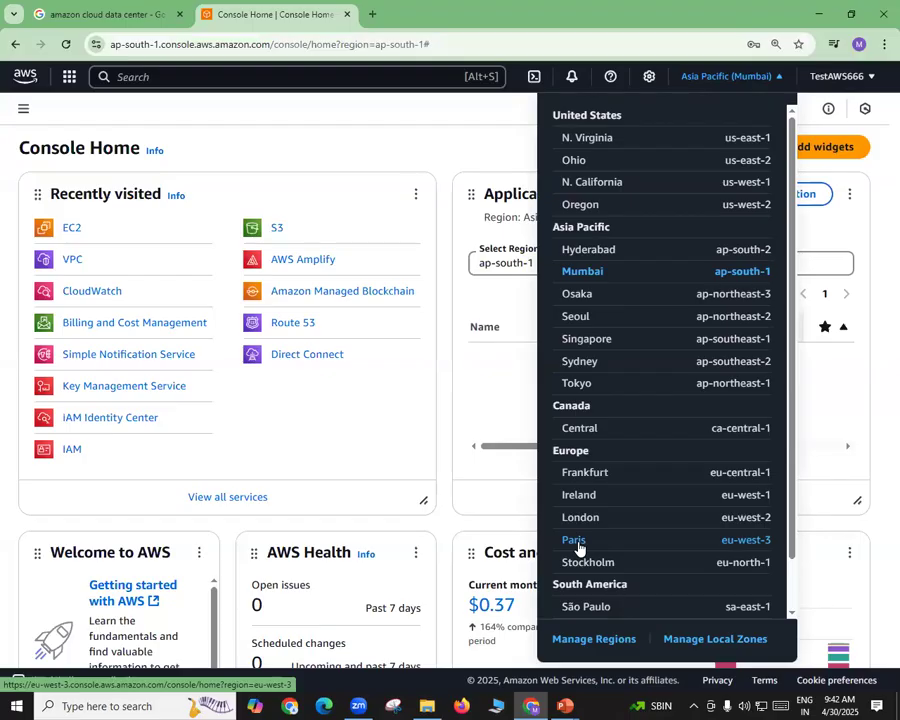
click(599, 273)
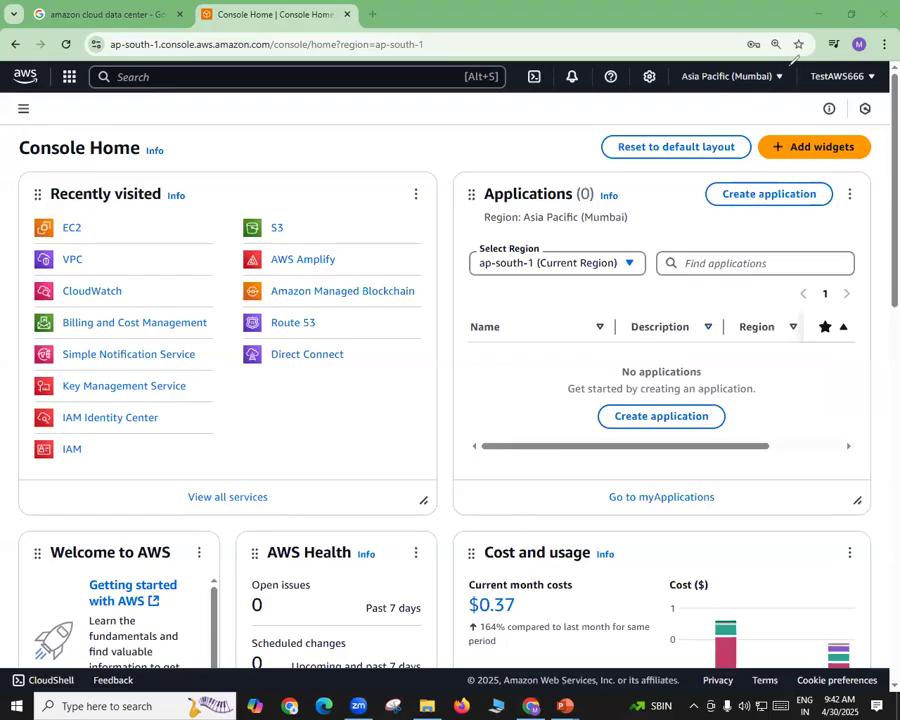
drag(790, 62, 798, 73)
scroll(690, 558, down, 2)
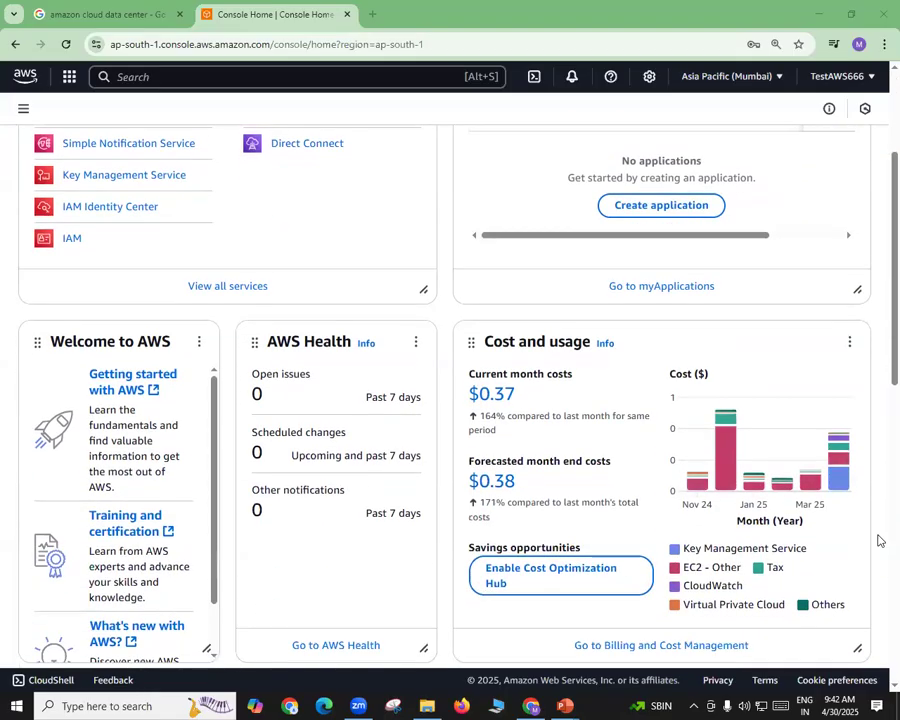
scroll(362, 480, up, 2)
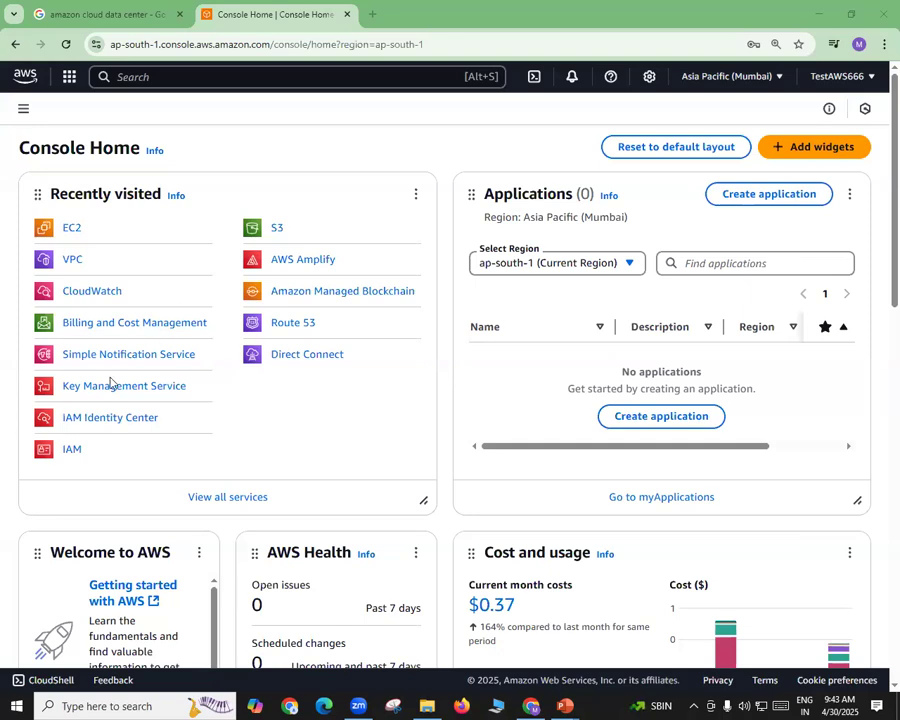
Step: Open the list of EC2 instances and start launching a new instance
click(77, 231)
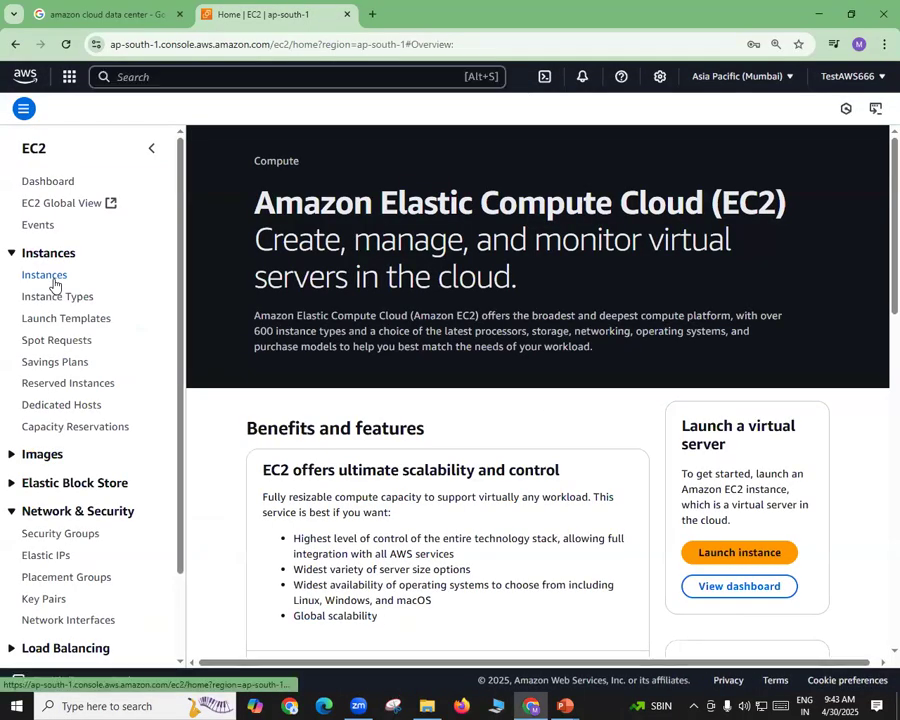
click(54, 281)
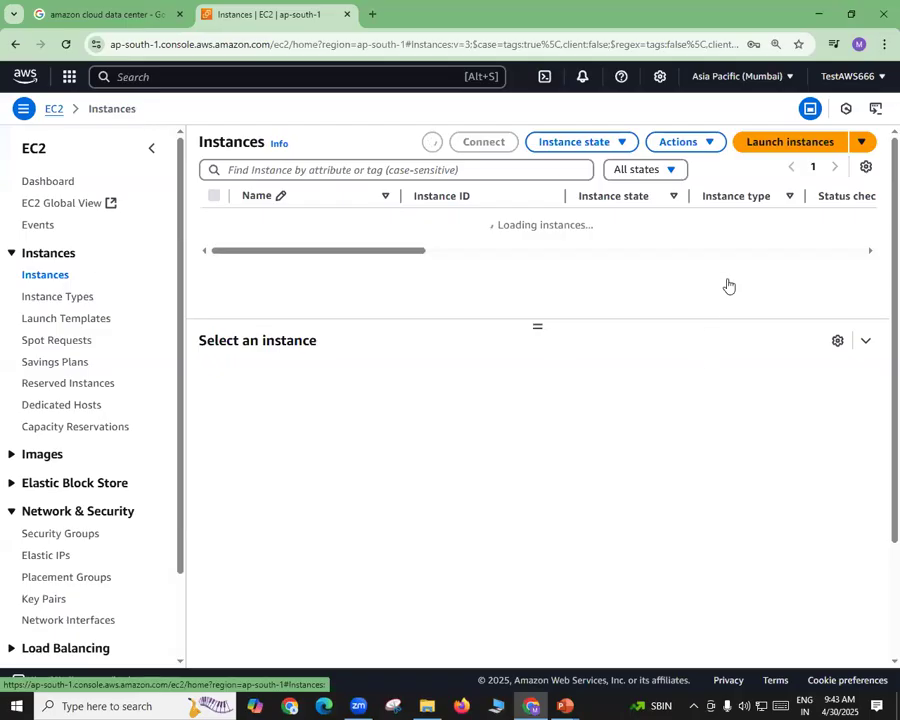
click(770, 143)
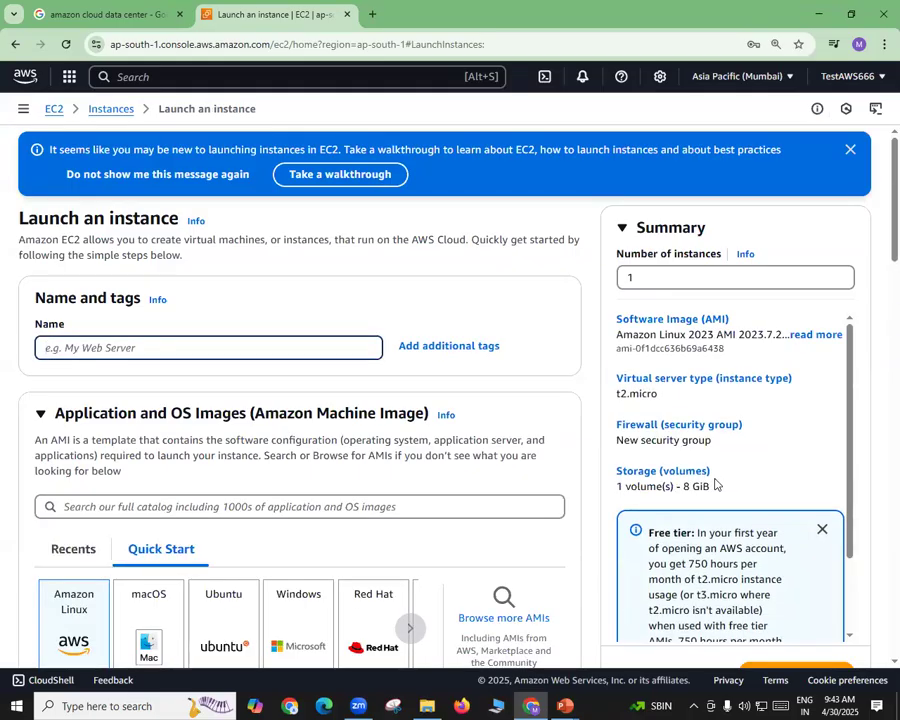
Step: Name the new instance EC2-TEST-LINUX-SERVER
text(EC2-T)
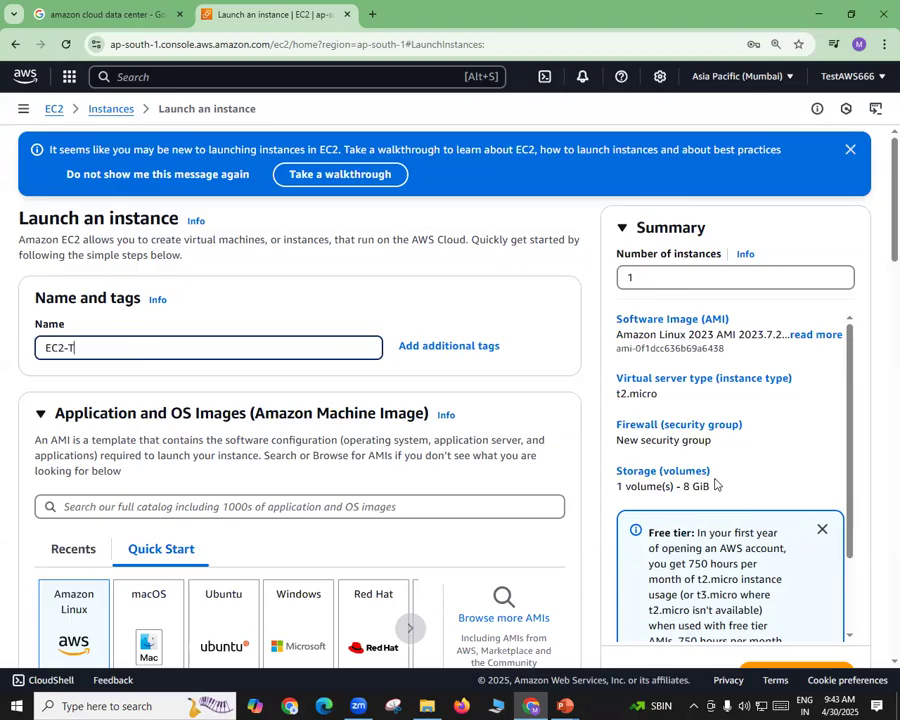
text(EST-LINU)
text(X-ES)
text(RV)
key(BackSpace)
key(BackSpace)
key(BackSpace)
key(BackSpace)
key(BackSpace)
text(SERVER)
Step: Collapse the OS image and instance type sections, and select the Mum_key key pair for login
scroll(235, 422, down, 2)
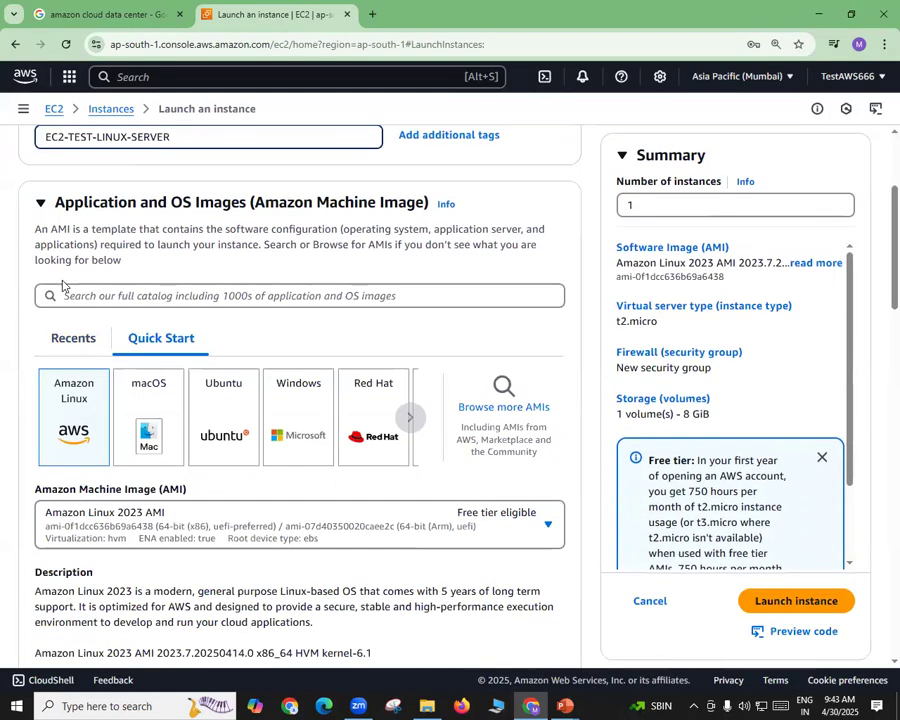
click(41, 205)
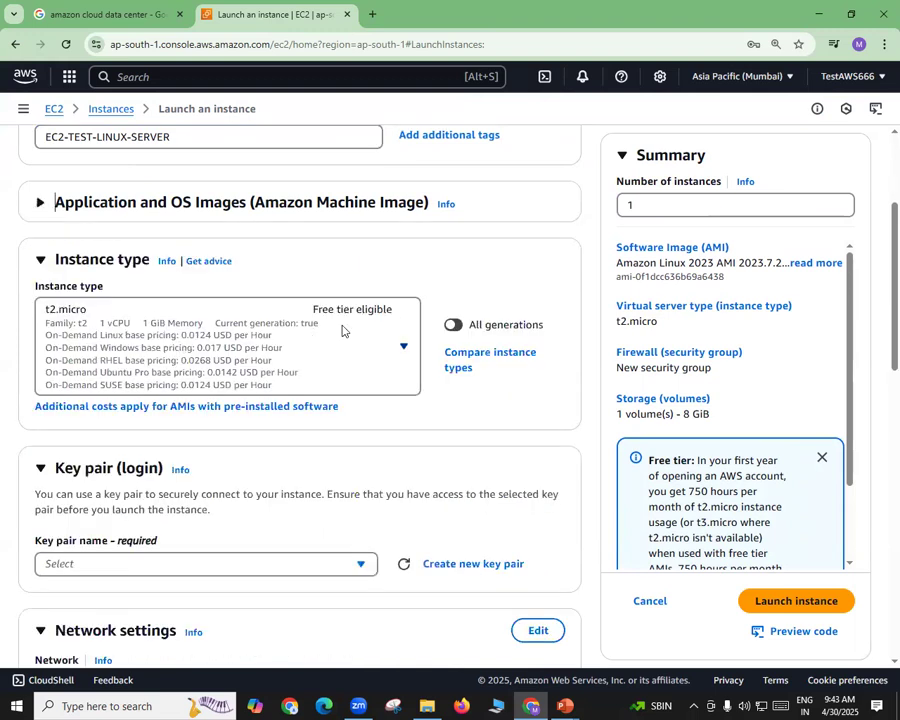
click(40, 260)
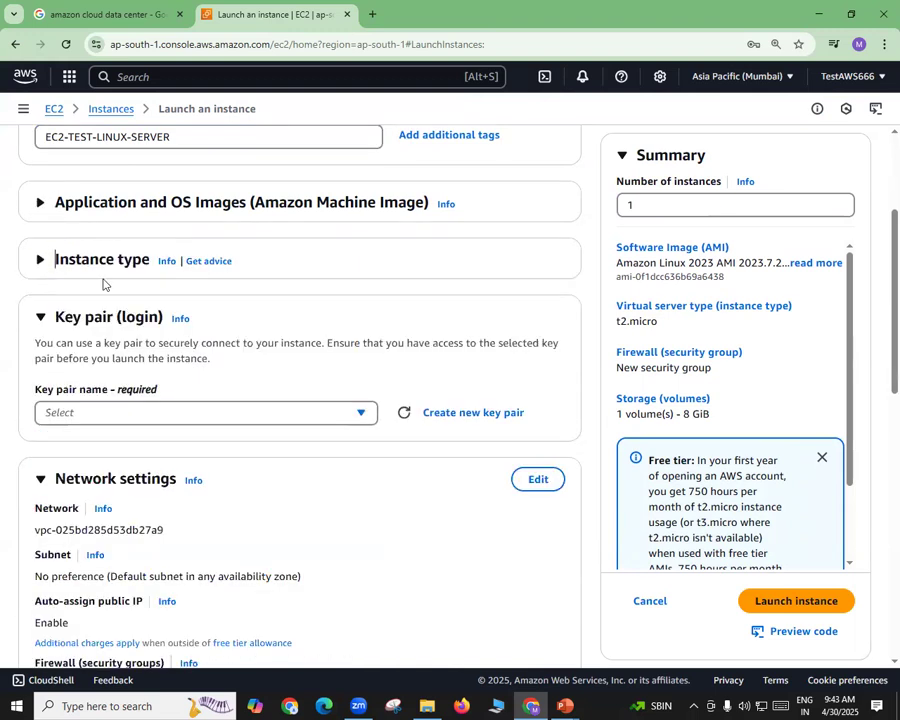
click(255, 416)
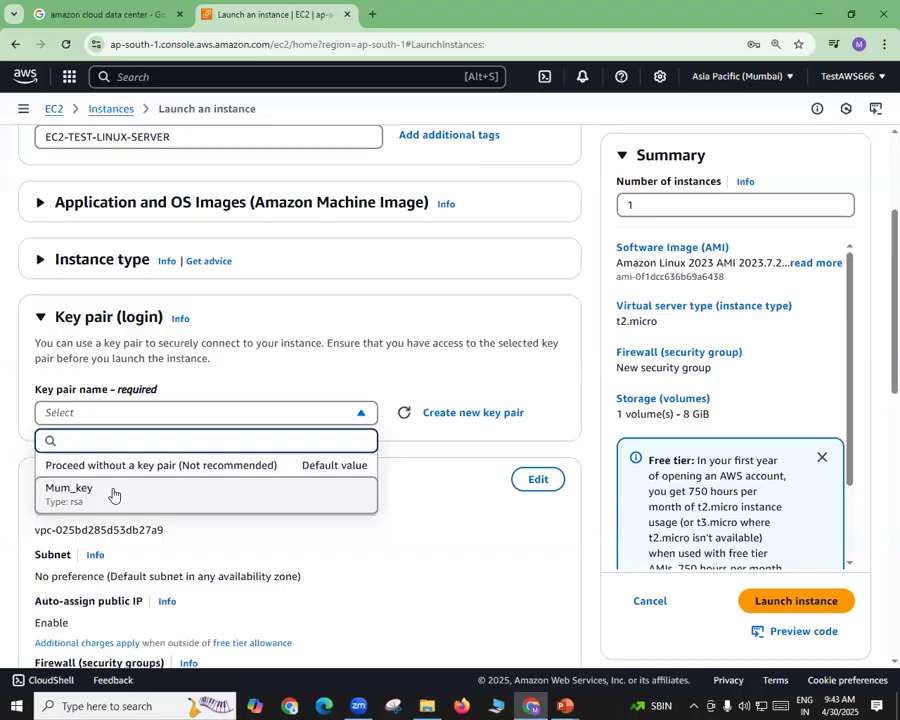
click(113, 494)
click(40, 317)
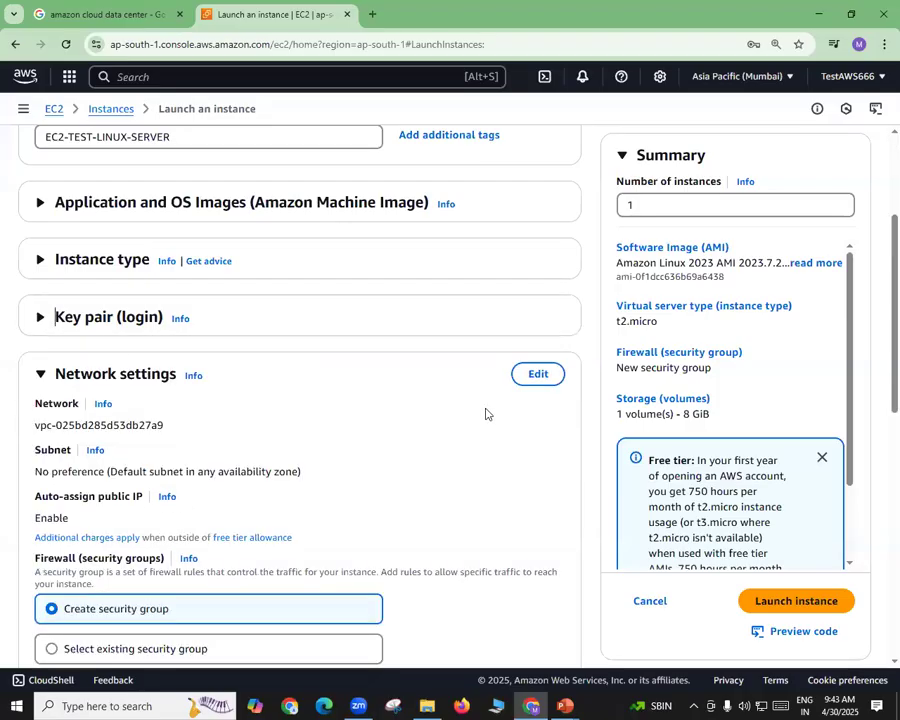
Step: Edit the network settings to place the instance in VPC-1 on the PUB-SUB-1 subnet
click(534, 377)
click(258, 442)
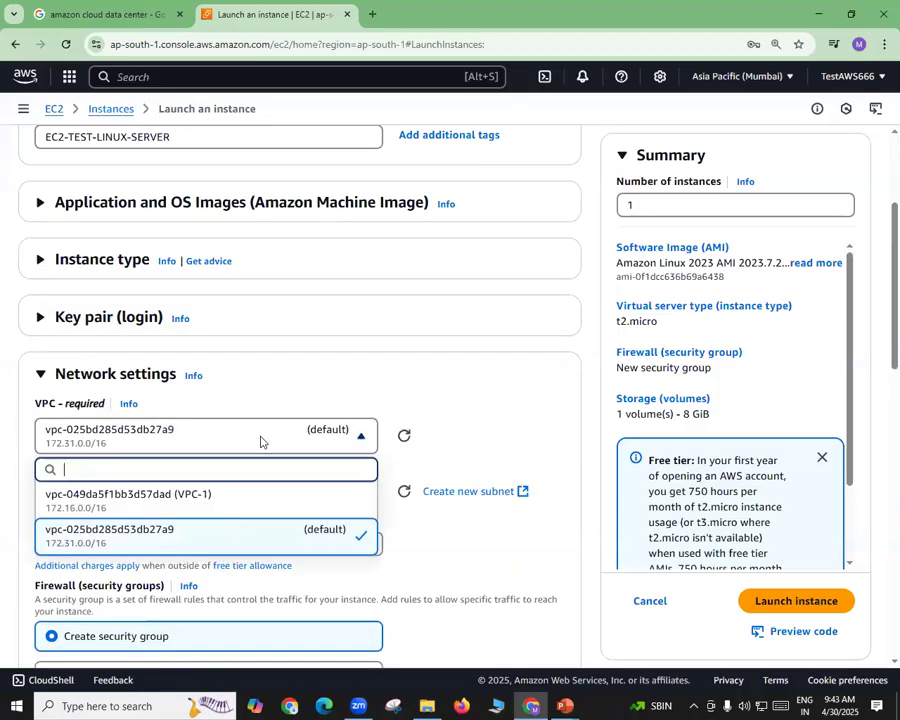
click(238, 516)
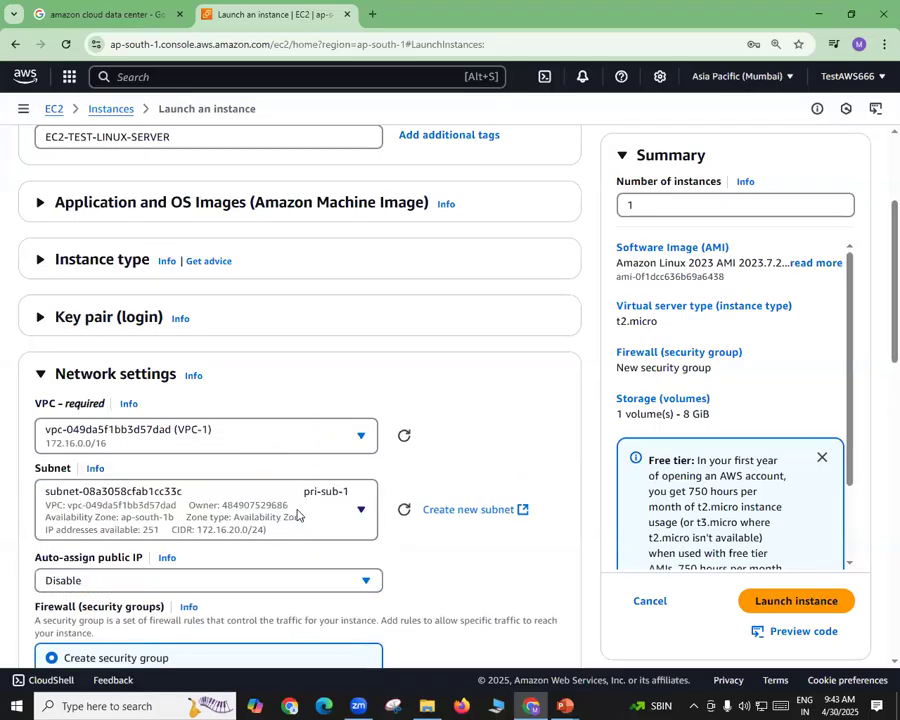
click(297, 516)
click(411, 460)
Step: Review the firewall, inbound rule and storage settings of the new instance, and collapse the storage and network sections
scroll(414, 462, down, 2)
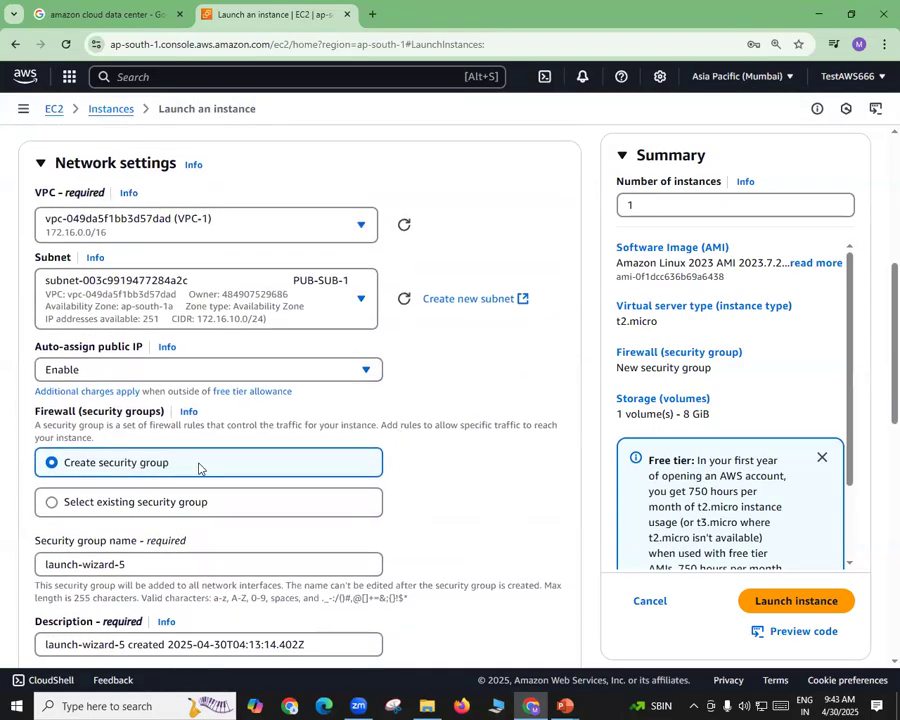
drag(84, 418, 35, 418)
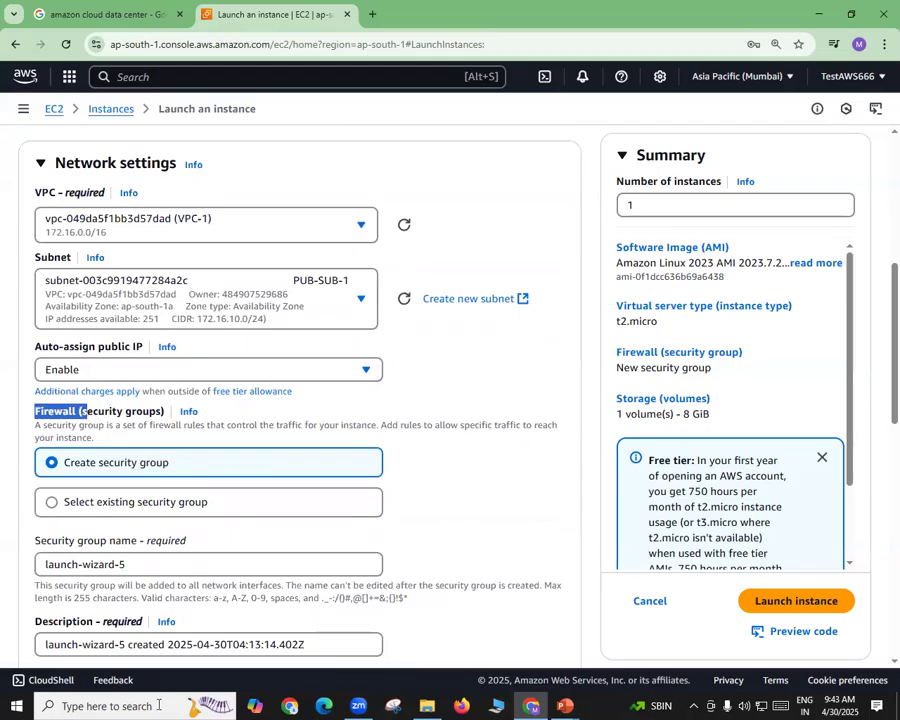
scroll(388, 345, down, 1)
scroll(388, 347, down, 5)
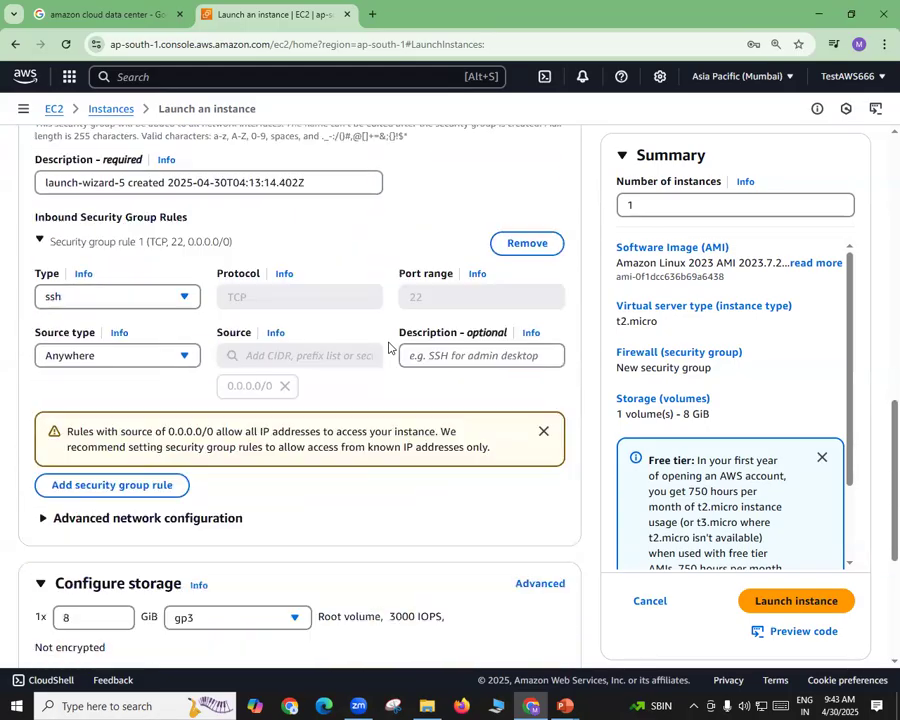
drag(127, 343, 174, 344)
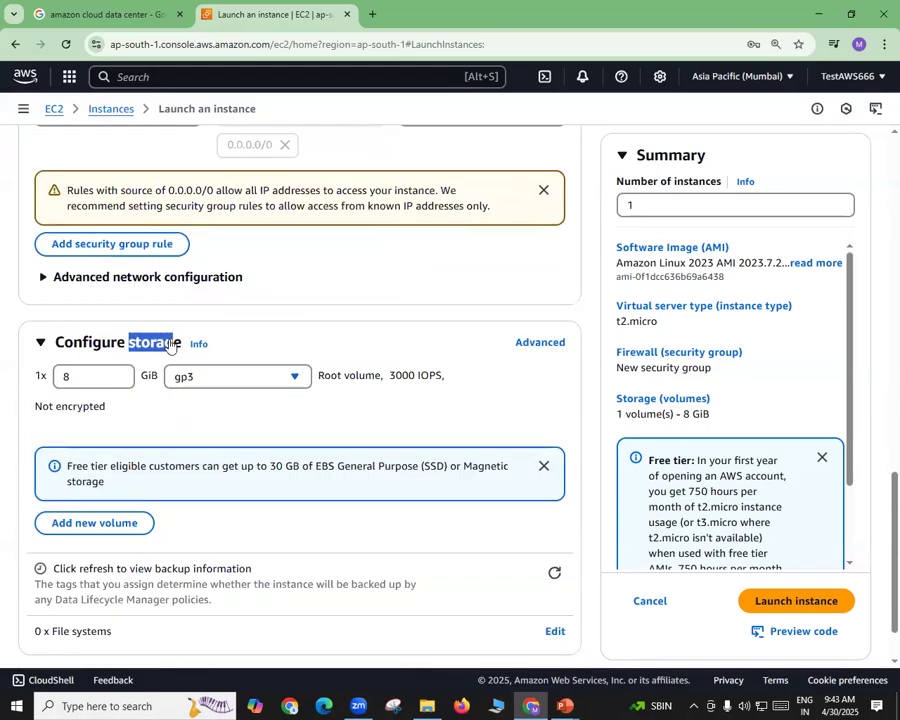
click(40, 342)
scroll(34, 384, up, 4)
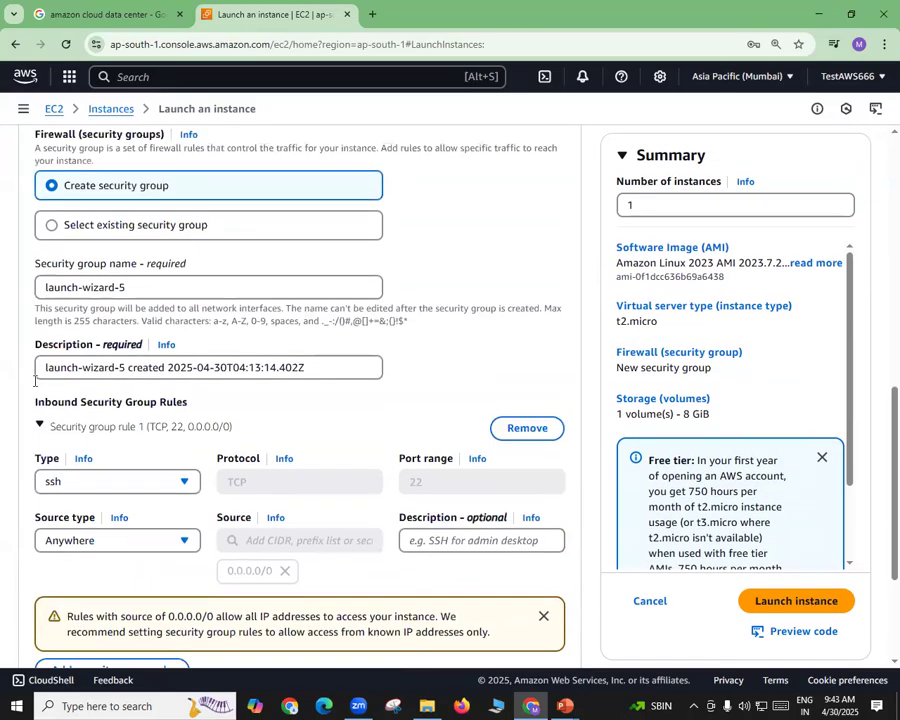
scroll(75, 398, up, 1)
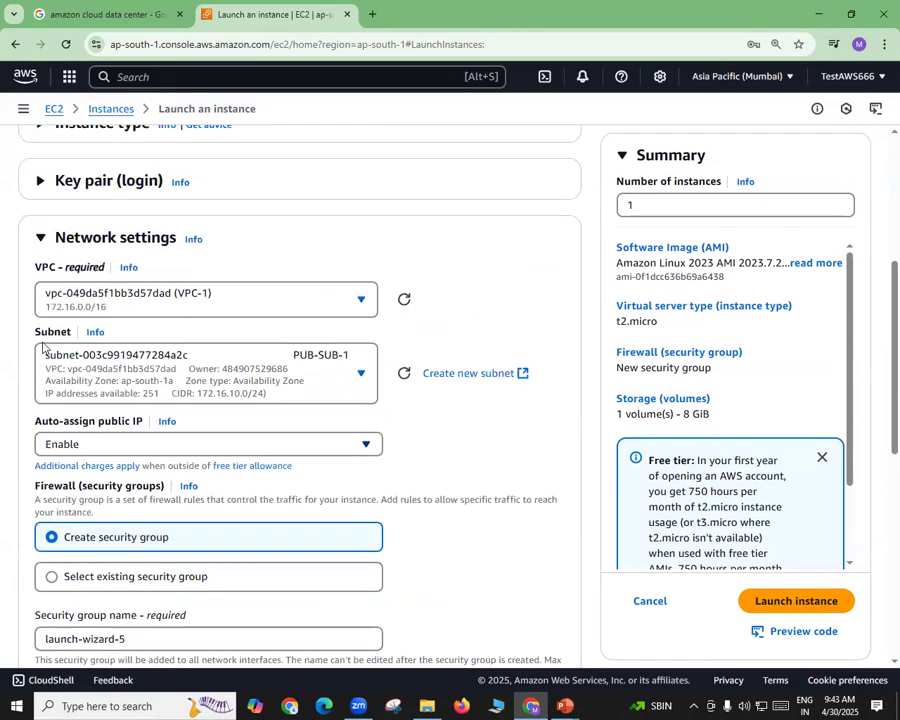
click(17, 240)
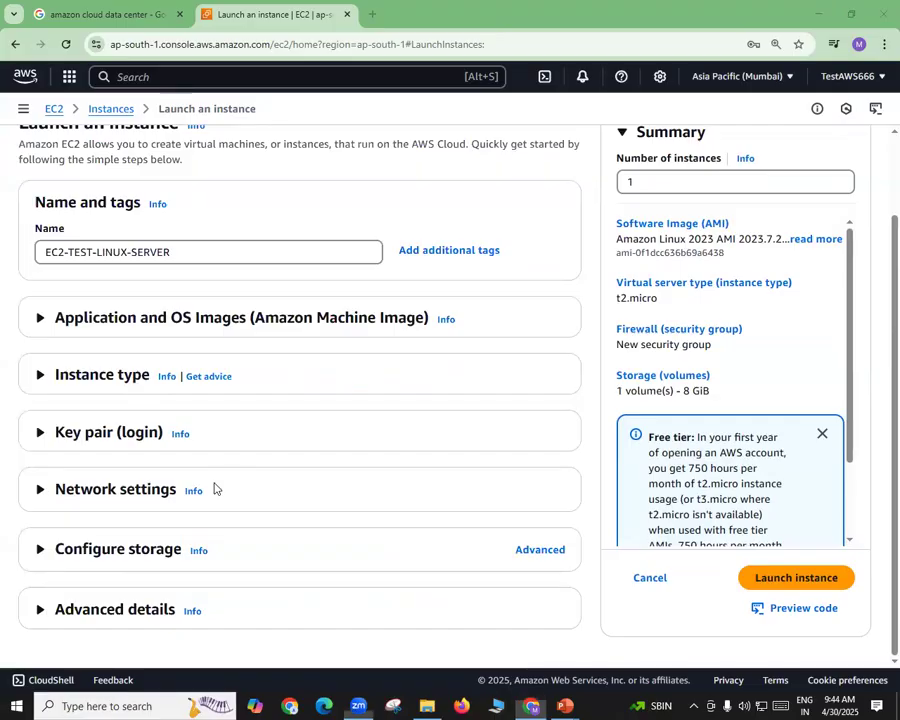
Step: Circle the EC2 breadcrumb, clear the mark, and add an on-screen text note with the lines OS and SERVER HARDWAER
mouse_move(77, 96)
mouse_down()
mouse_move(57, 86)
mouse_move(47, 116)
mouse_move(76, 98)
mouse_up()
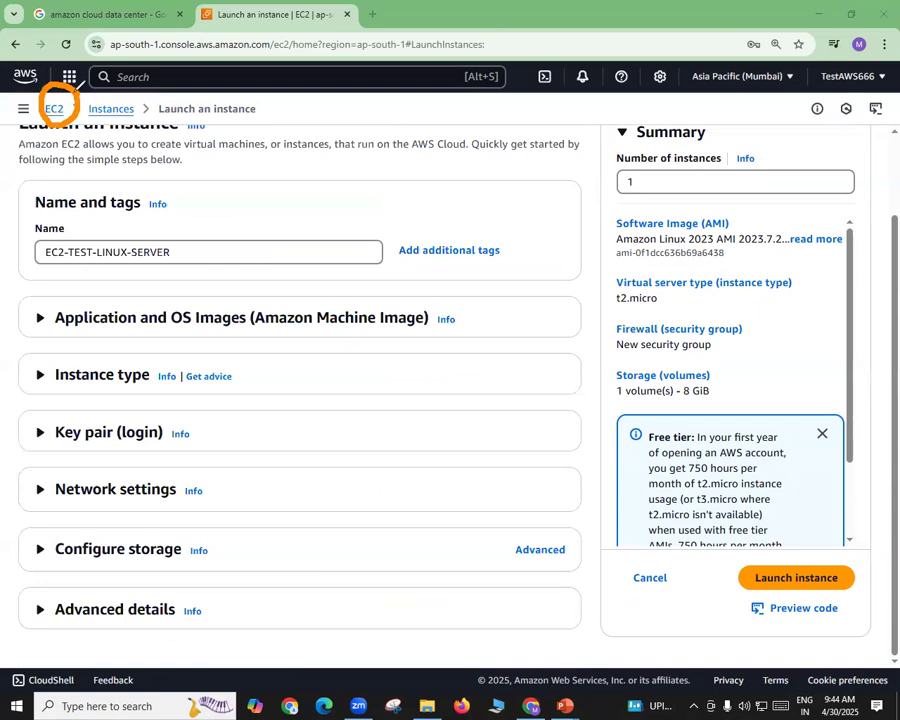
click(755, 418)
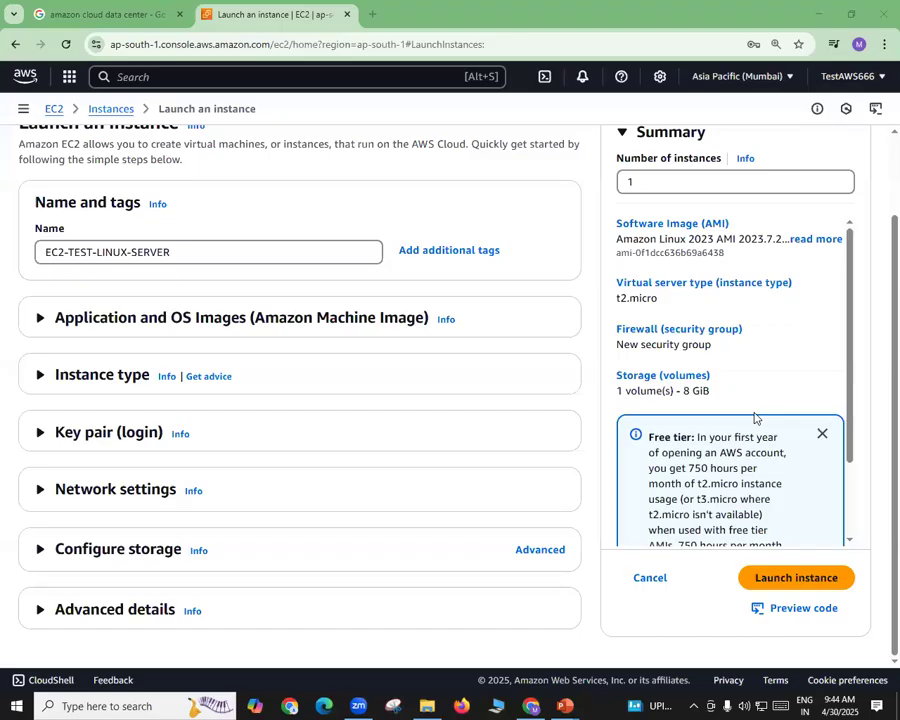
click(466, 318)
text(OS)
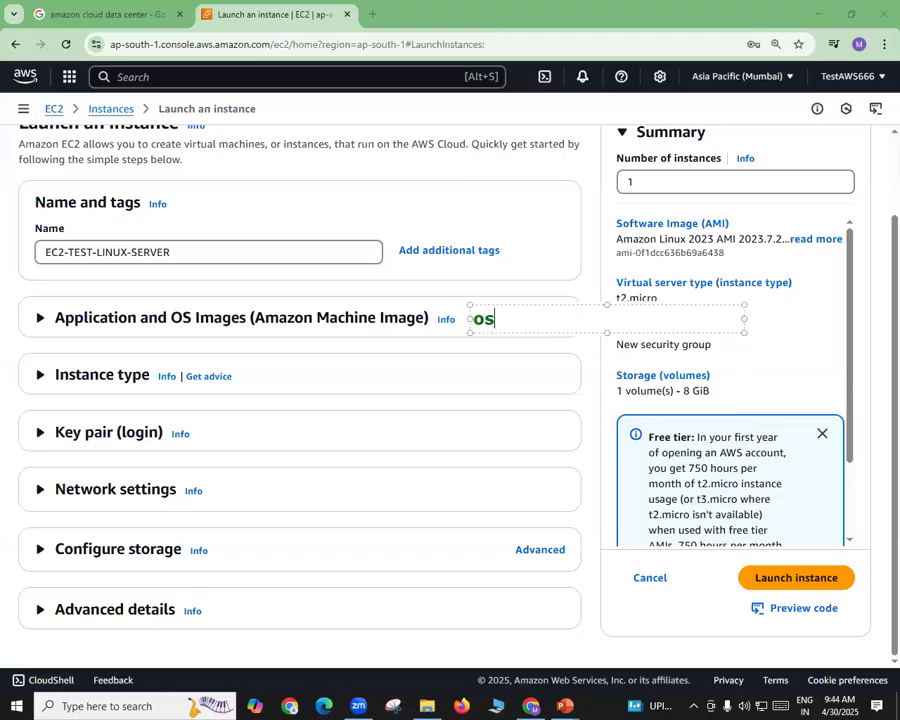
key(BackSpace)
key(BackSpace)
text(OS)
key(Return)
text(SERV)
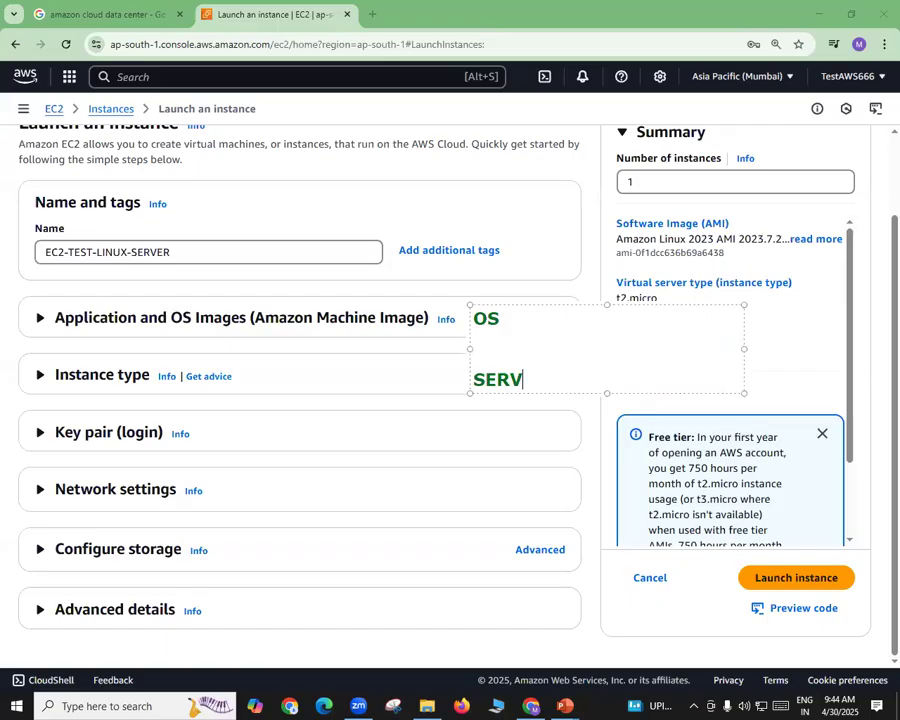
text(ER HARDWAER)
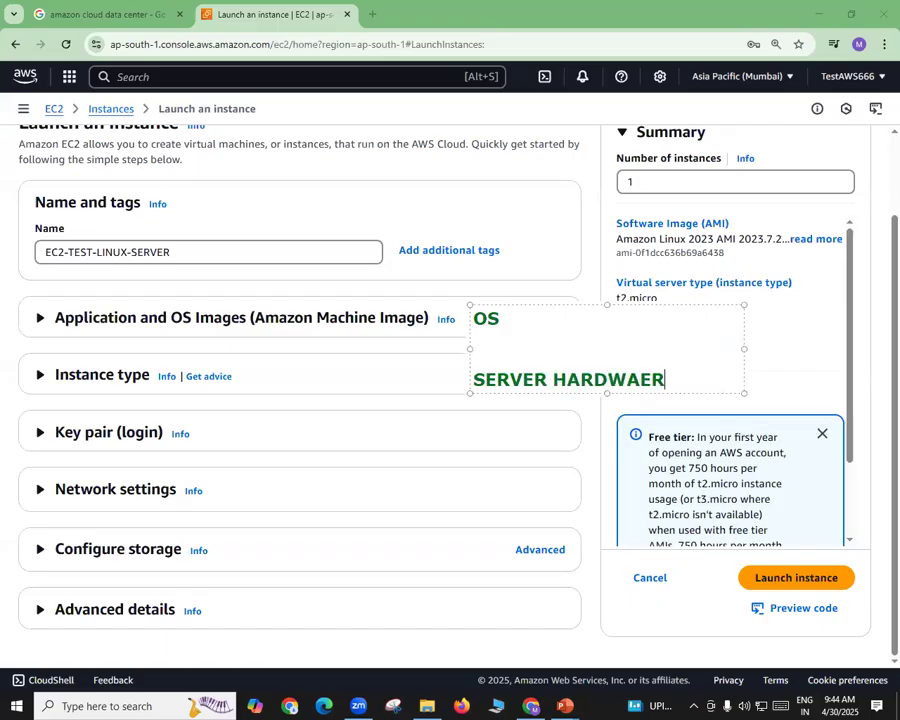
Step: Add the lines SECURITY, NETWORK and STORAGE to the on-screen text note beside the matching sections
key(Return)
text(SE)
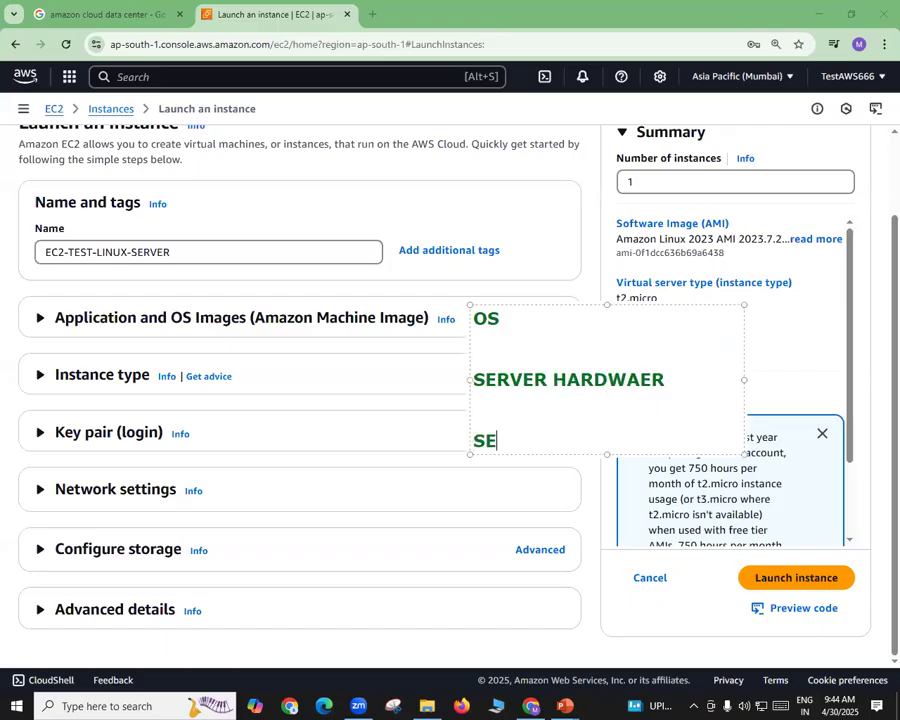
text(CURITY)
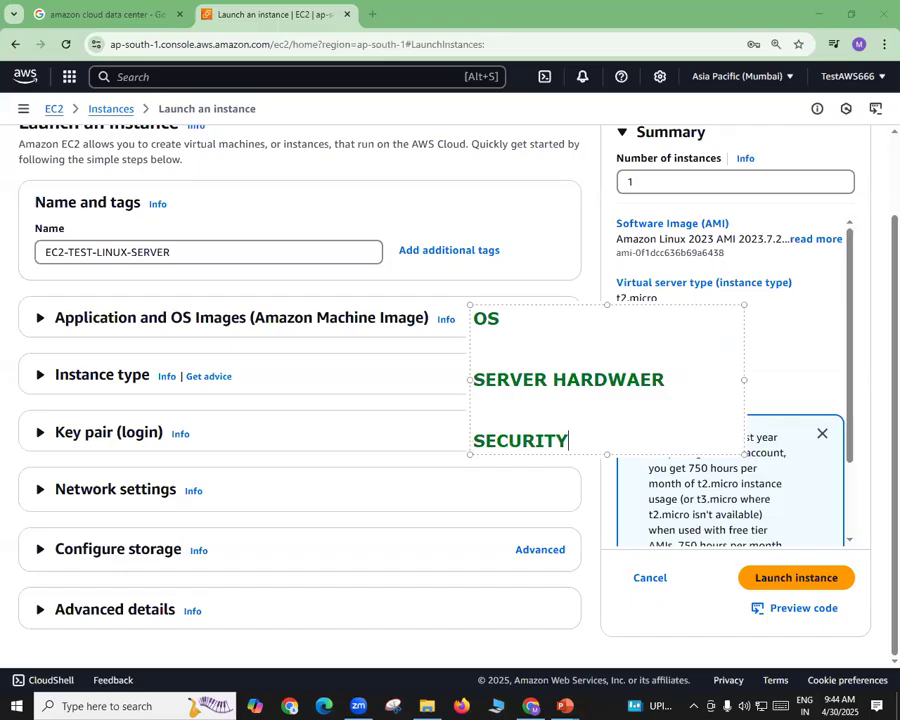
key(Return)
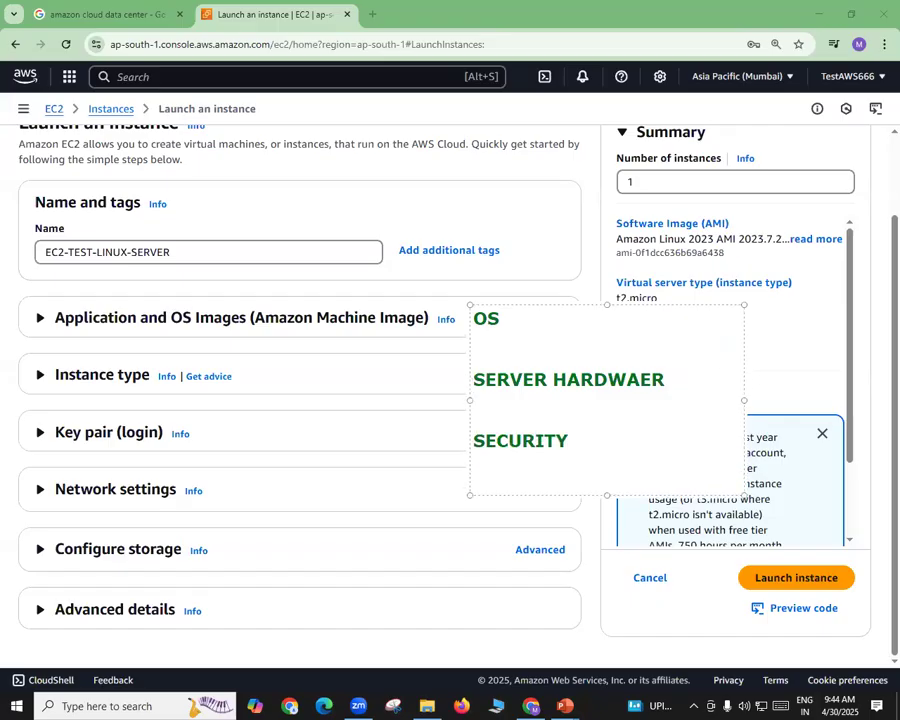
text(NETWORK)
key(Return)
key(Return)
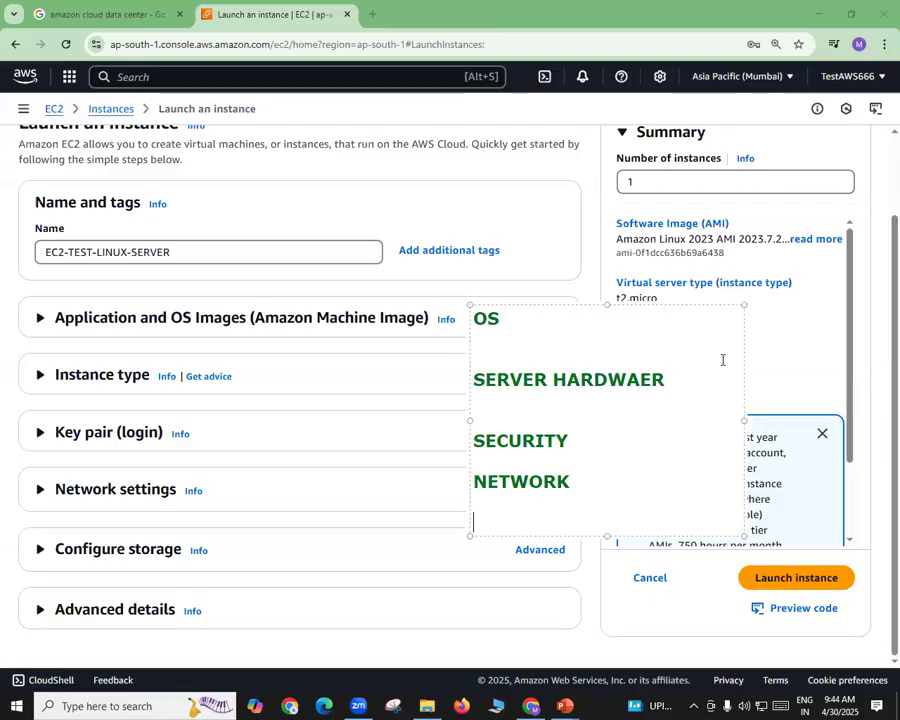
text(STORAGE)
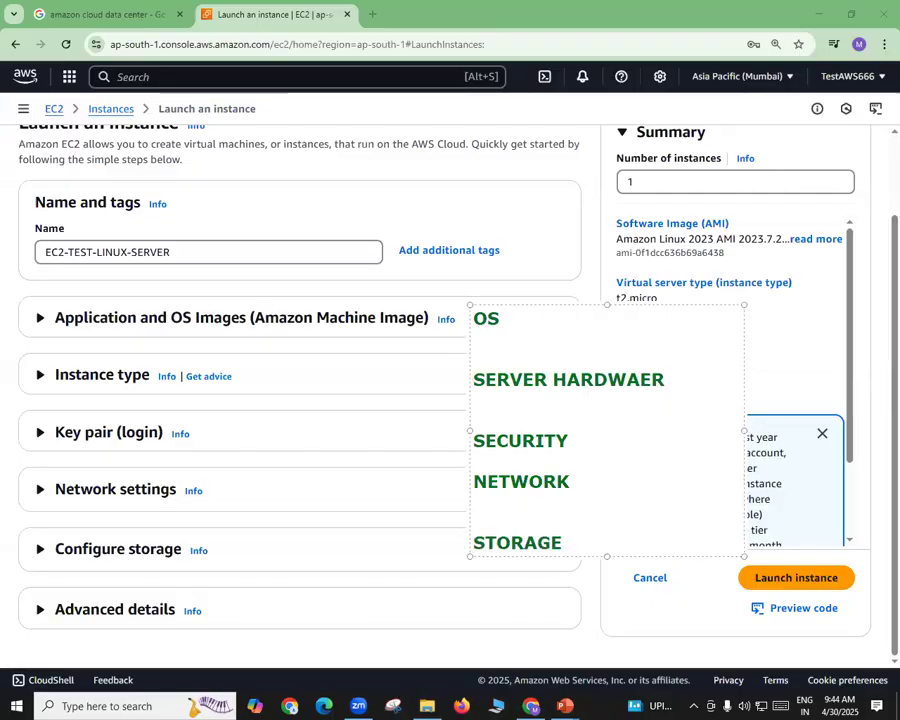
Step: Append LINUX to the note's OS line and CCNA to its SECURITY and NETWORK lines
click(645, 307)
text(-)
text(LINUX)
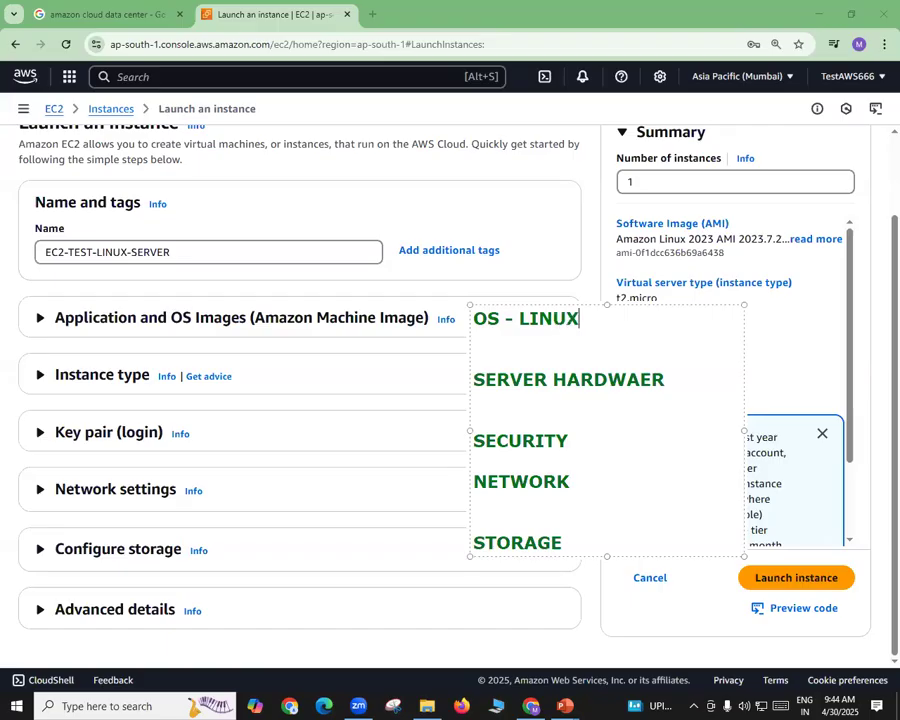
click(608, 432)
text(- CCNA)
key(Down)
key(End)
text(- CCNA)
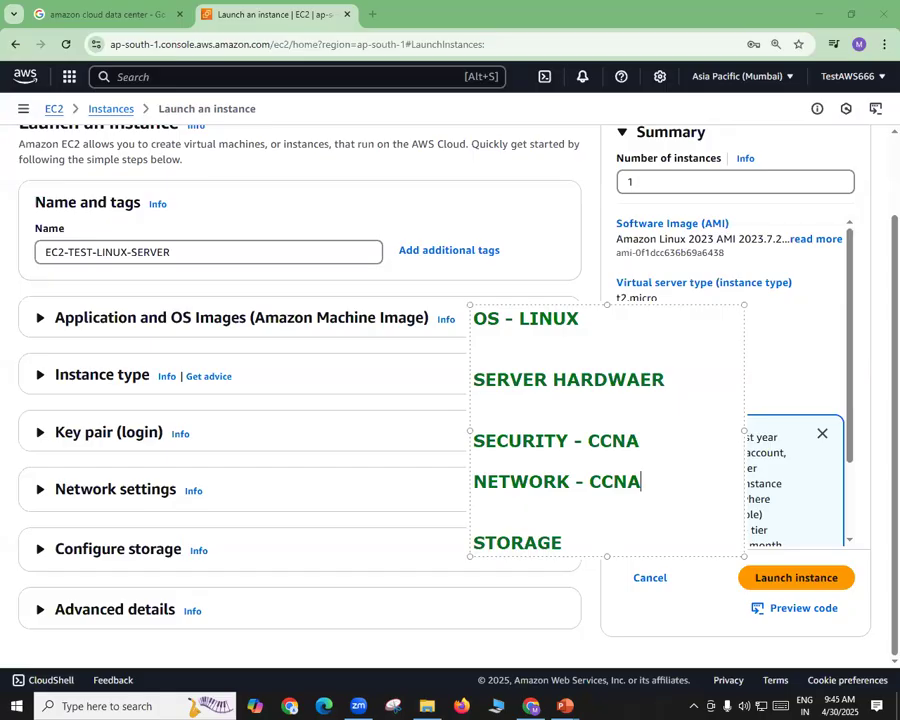
Step: Delete all text from the on-screen note and close the annotation
click(589, 538)
key(shift+Home)
key(shift+Up)
key(shift+Up)
key(shift+Up)
key(shift+Up)
key(shift+Up)
key(shift+Up)
key(shift+Up)
key(shift+Up)
key(shift+Up)
key(shift+Up)
key(shift+Up)
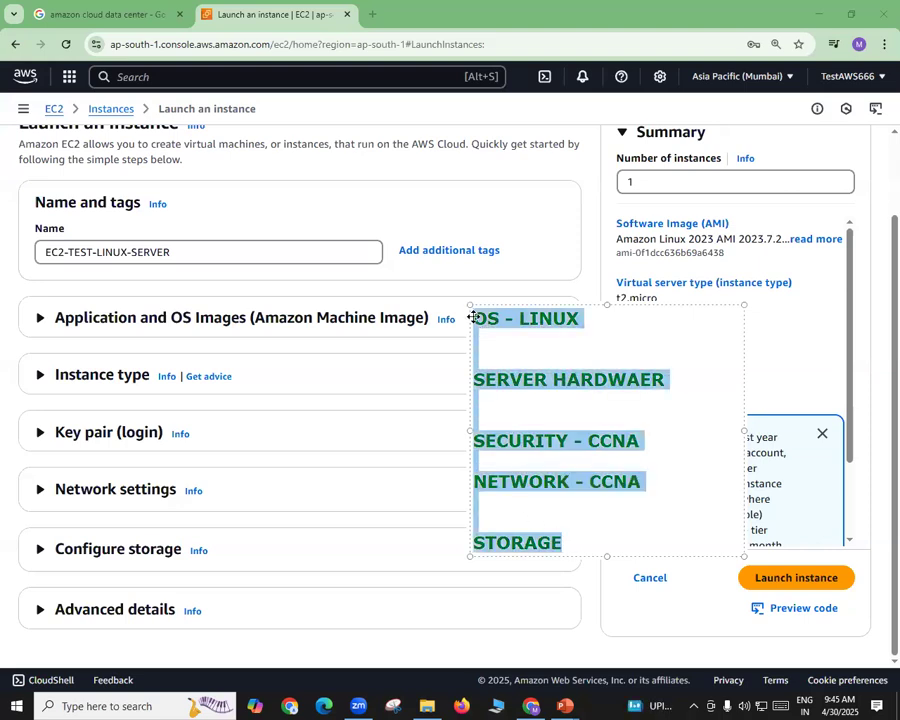
key(BackSpace)
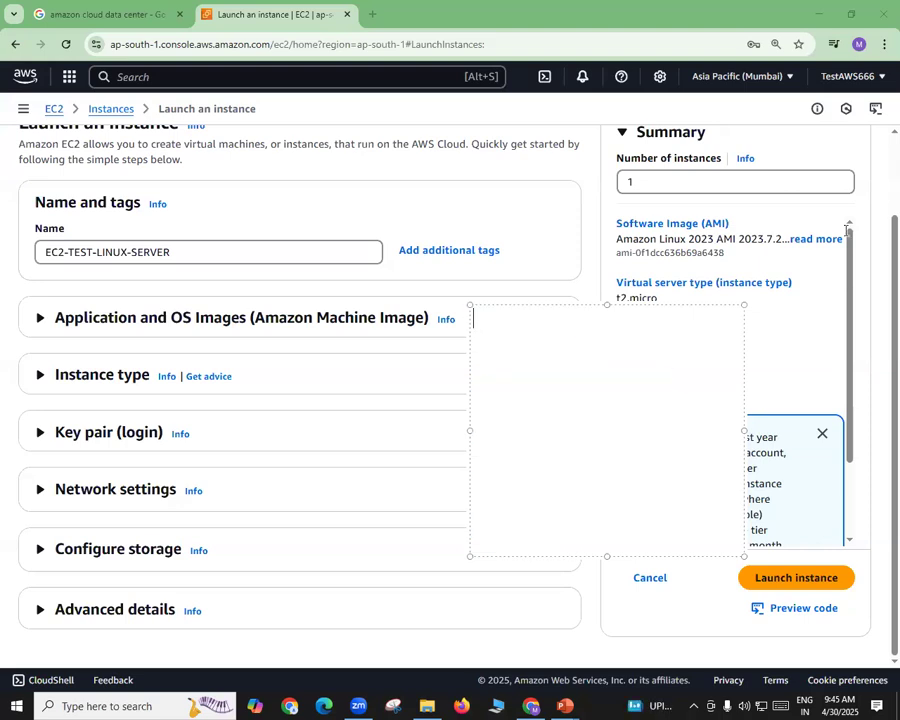
click(42, 678)
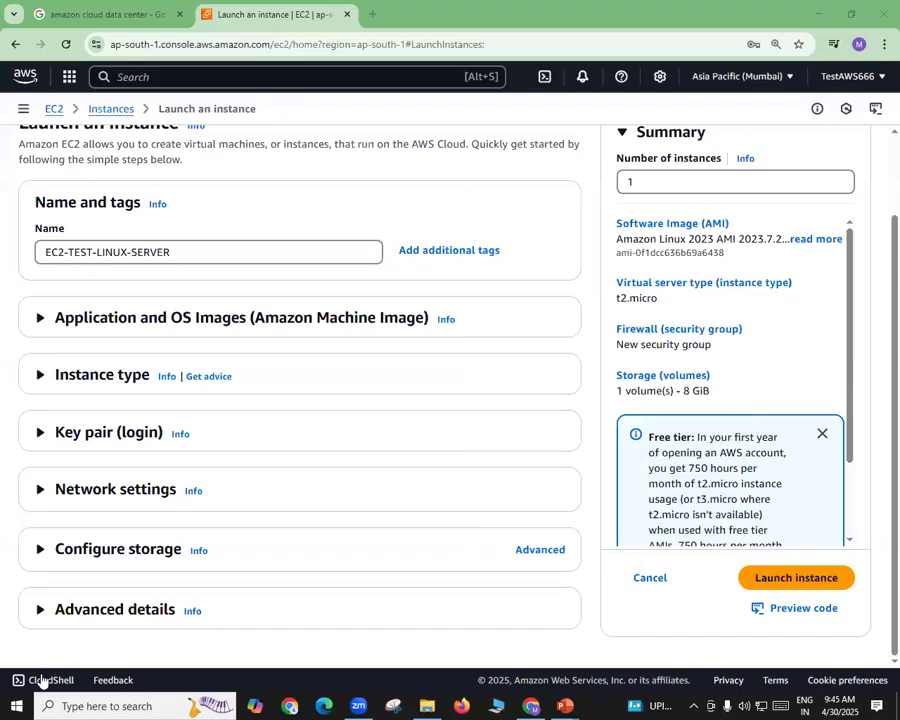
Step: Expand the storage settings and set the root volume size to 30 GiB
click(42, 560)
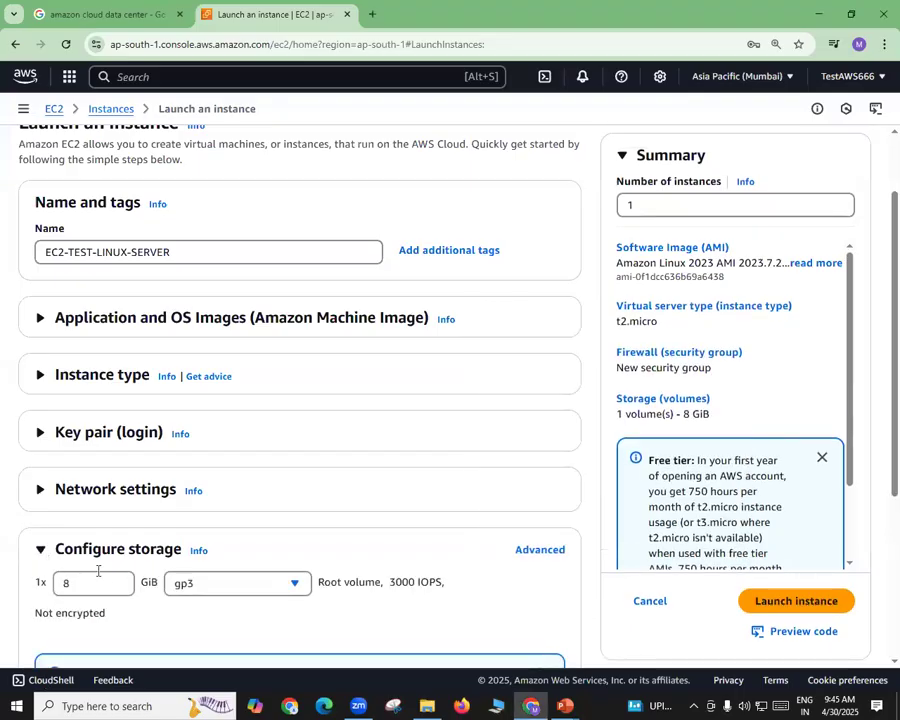
drag(80, 582, 50, 588)
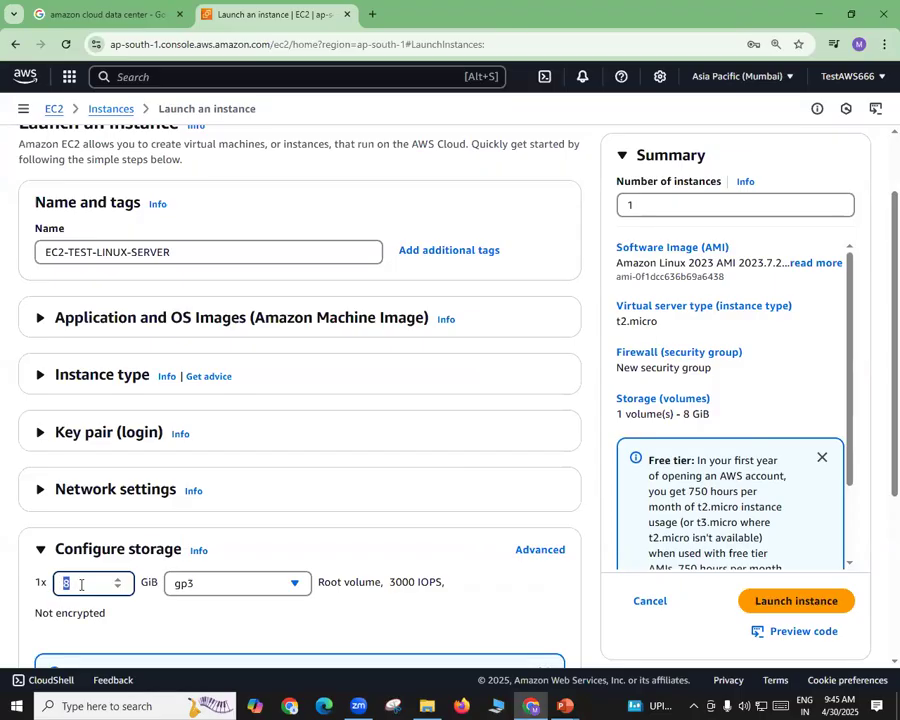
text(30)
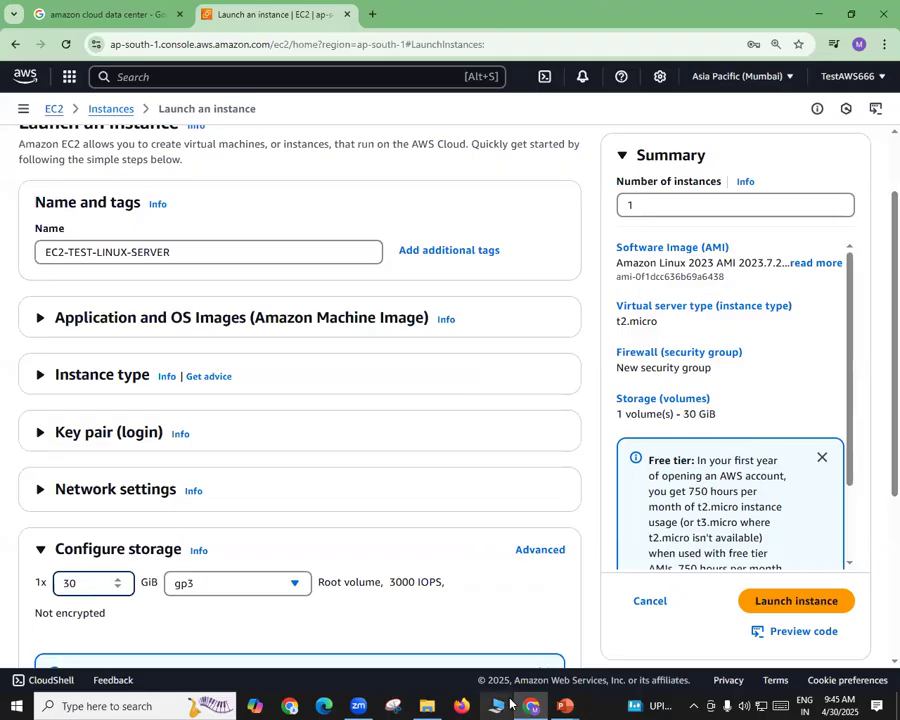
Step: Try 155 as the number of instances to launch
drag(618, 181, 719, 182)
click(631, 209)
drag(633, 206, 616, 213)
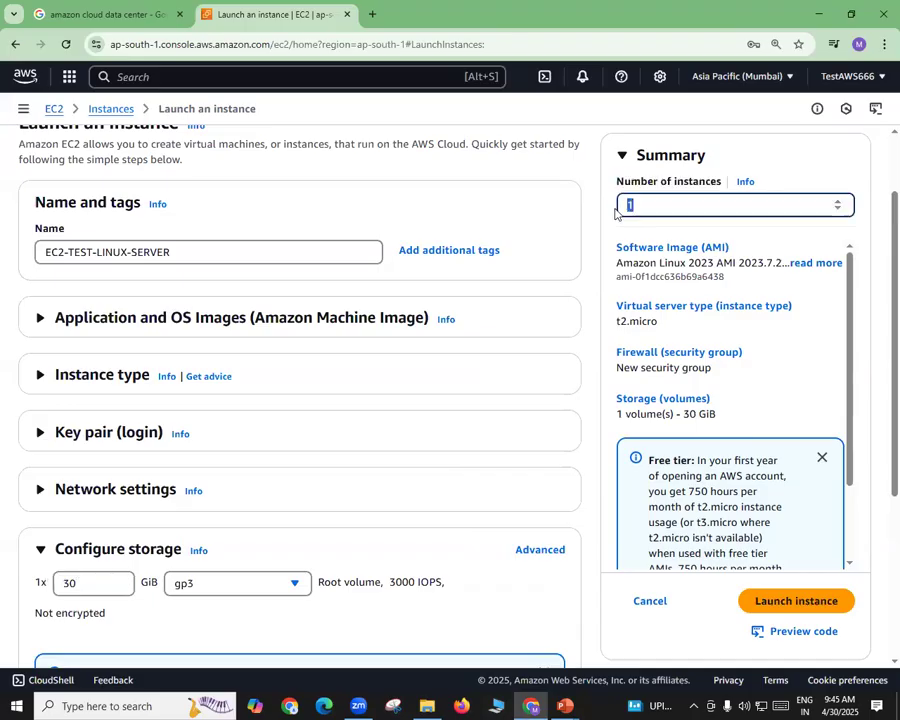
click(642, 203)
text(55)
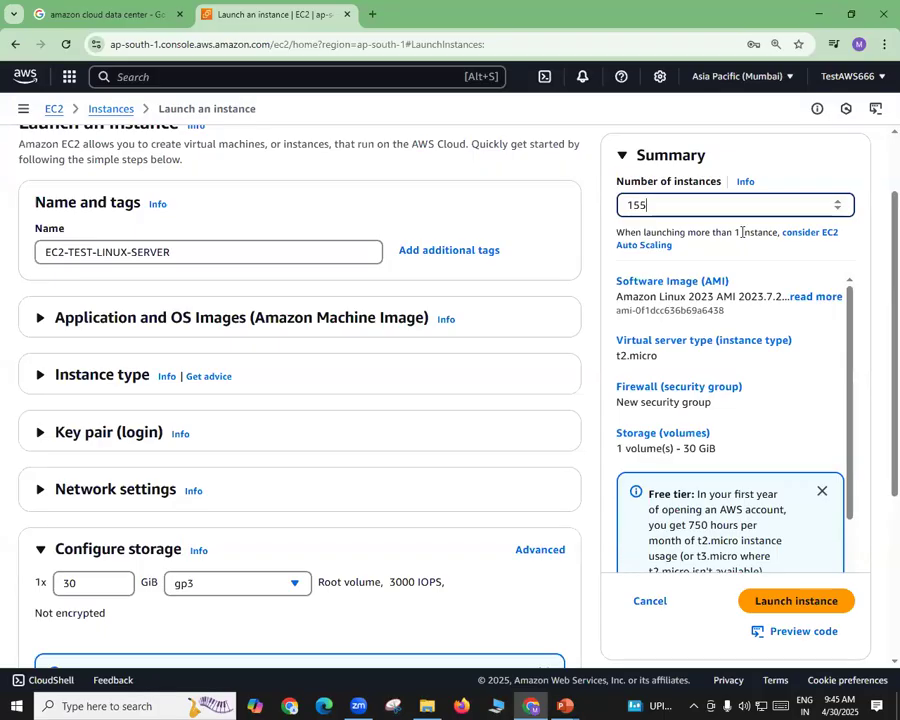
Step: Set the number of instances to 2 and launch them
key(BackSpace)
key(BackSpace)
key(BackSpace)
text(2)
click(784, 607)
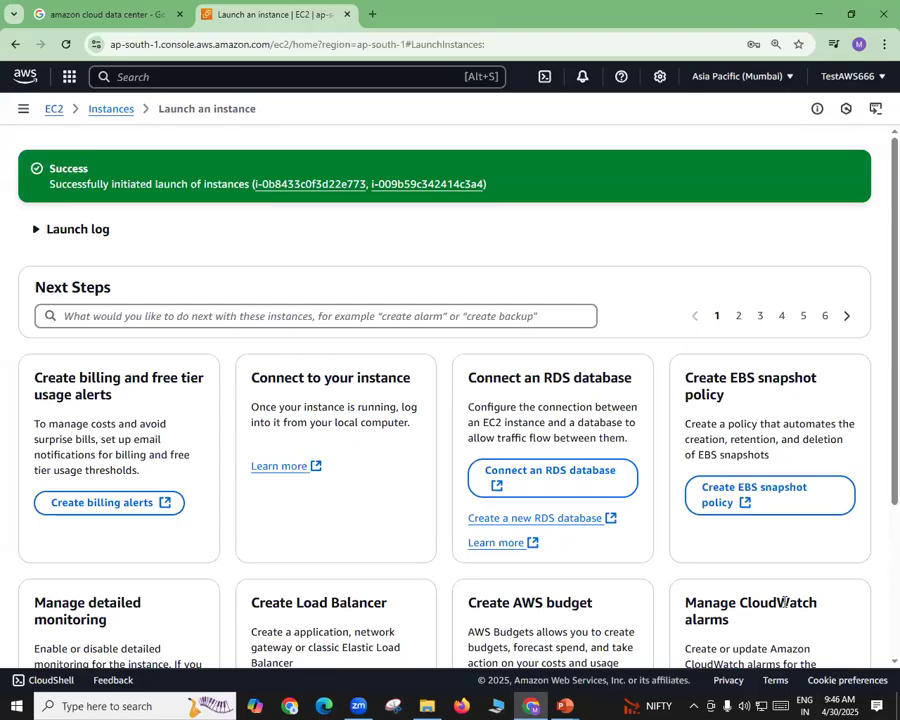
Step: Open the list of instances and rename the first one EC2-TEST-LINUX-SERVER-1
click(116, 112)
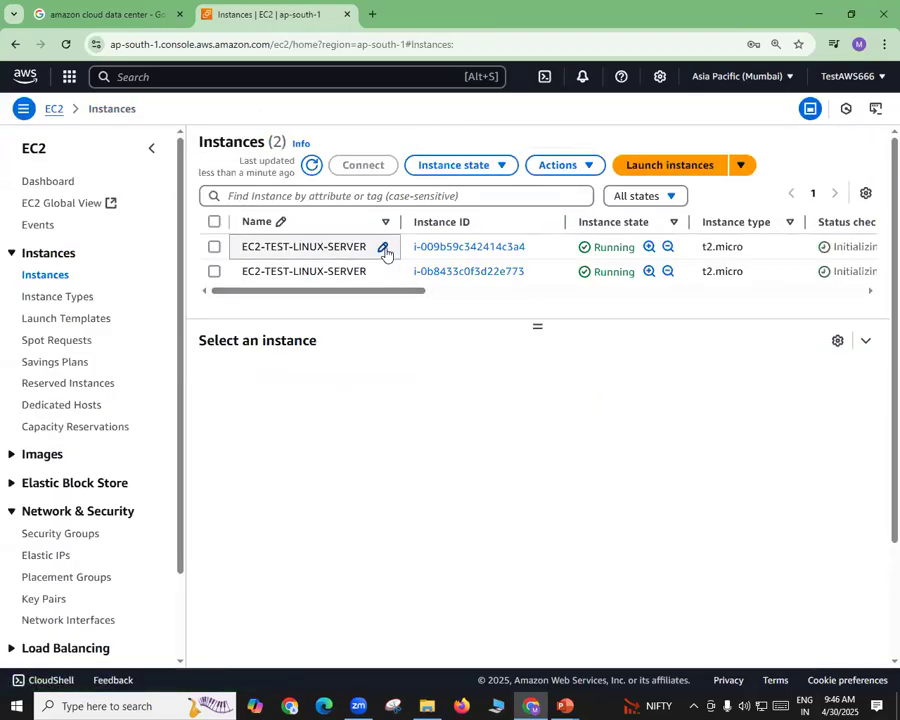
click(383, 248)
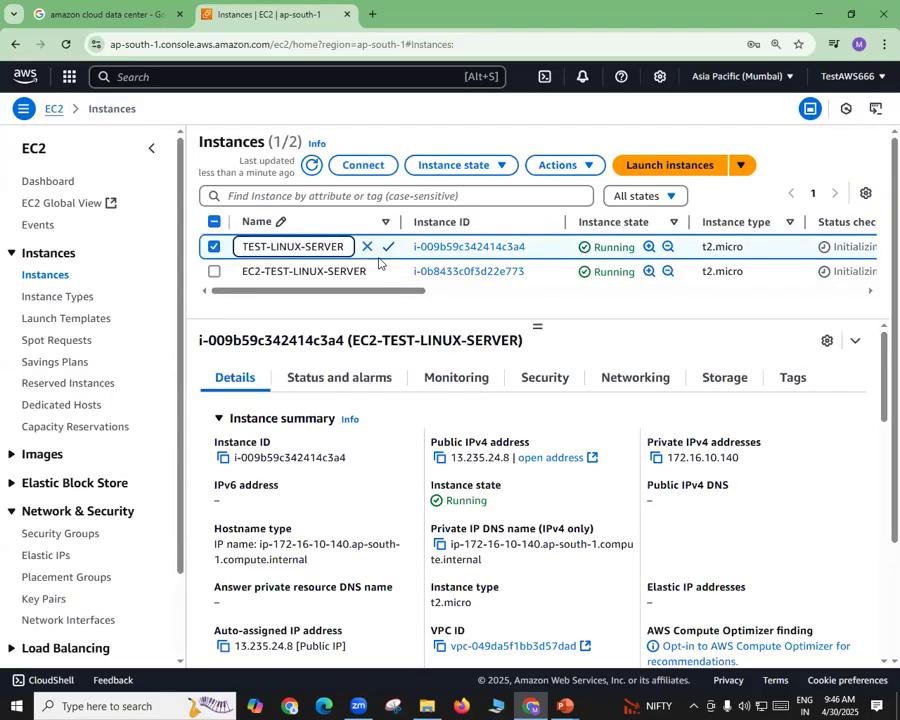
text(-E)
click(388, 247)
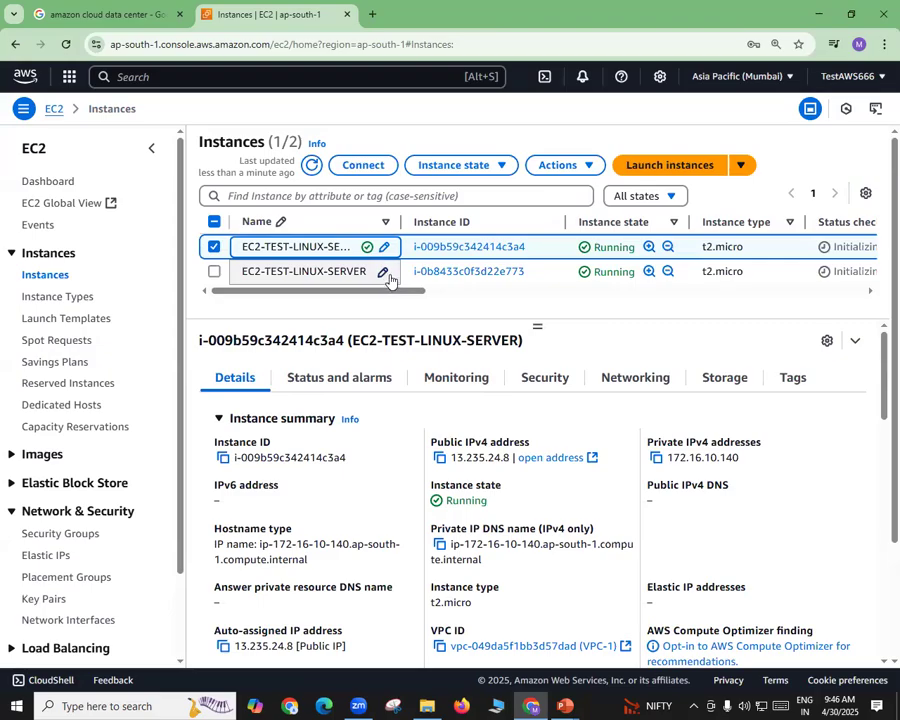
Step: Rename the second instance 2222222 and deselect it
click(382, 273)
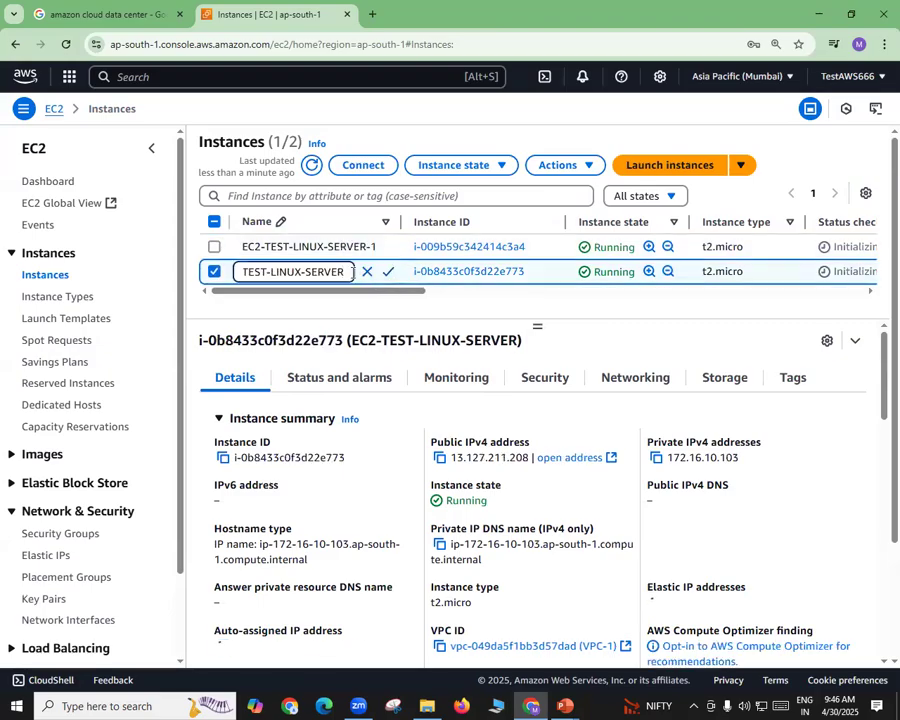
key(BackSpace)
key(BackSpace)
key(BackSpace)
key(BackSpace)
key(BackSpace)
key(BackSpace)
key(BackSpace)
key(BackSpace)
key(BackSpace)
key(BackSpace)
key(BackSpace)
key(BackSpace)
key(BackSpace)
key(BackSpace)
key(BackSpace)
key(BackSpace)
key(BackSpace)
key(BackSpace)
key(BackSpace)
key(BackSpace)
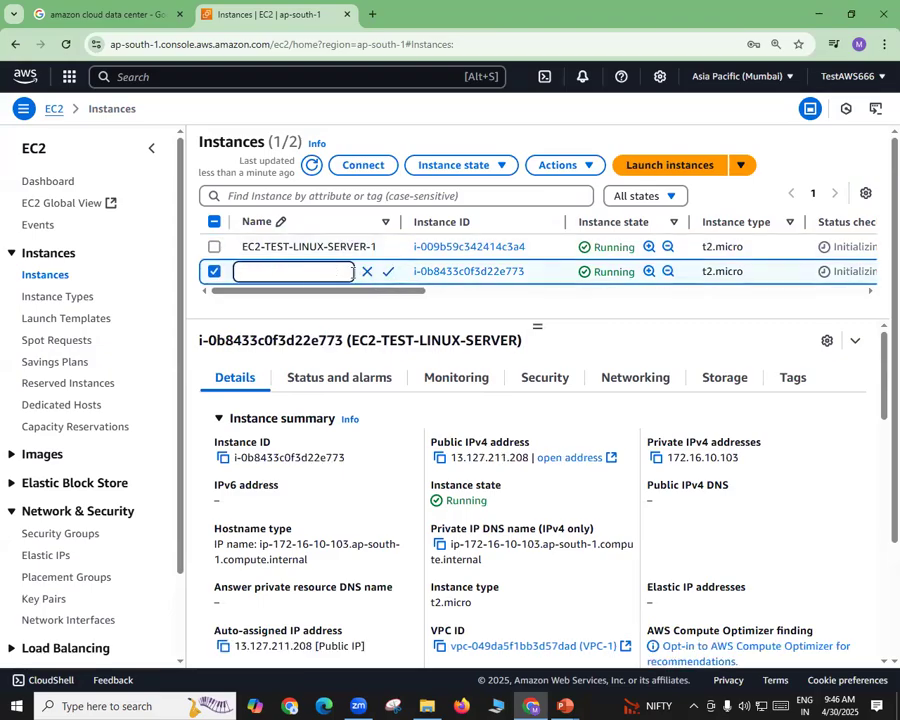
text(2222222)
click(387, 273)
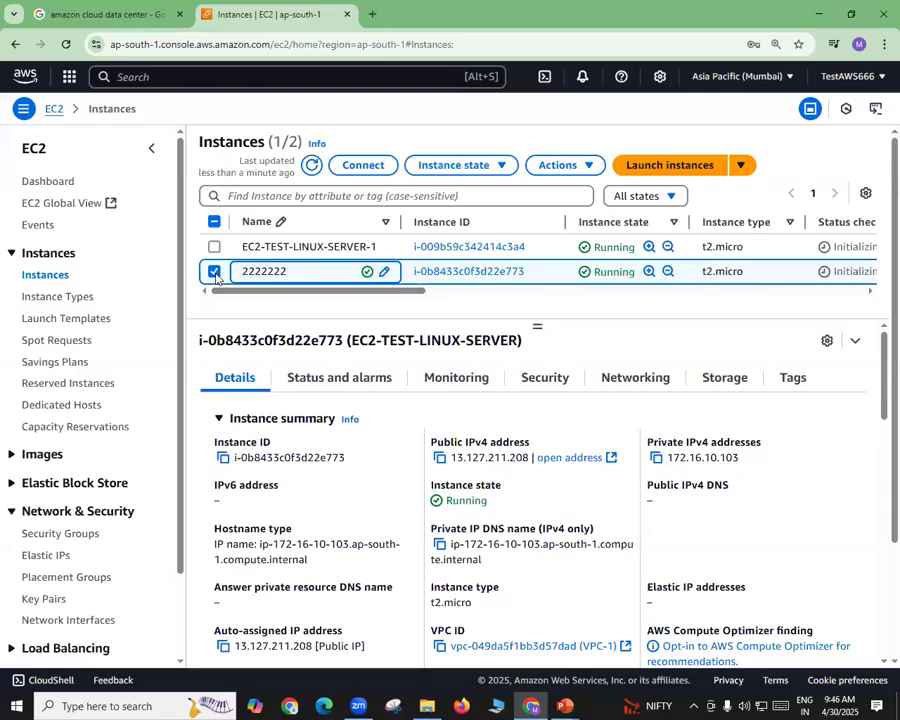
click(215, 275)
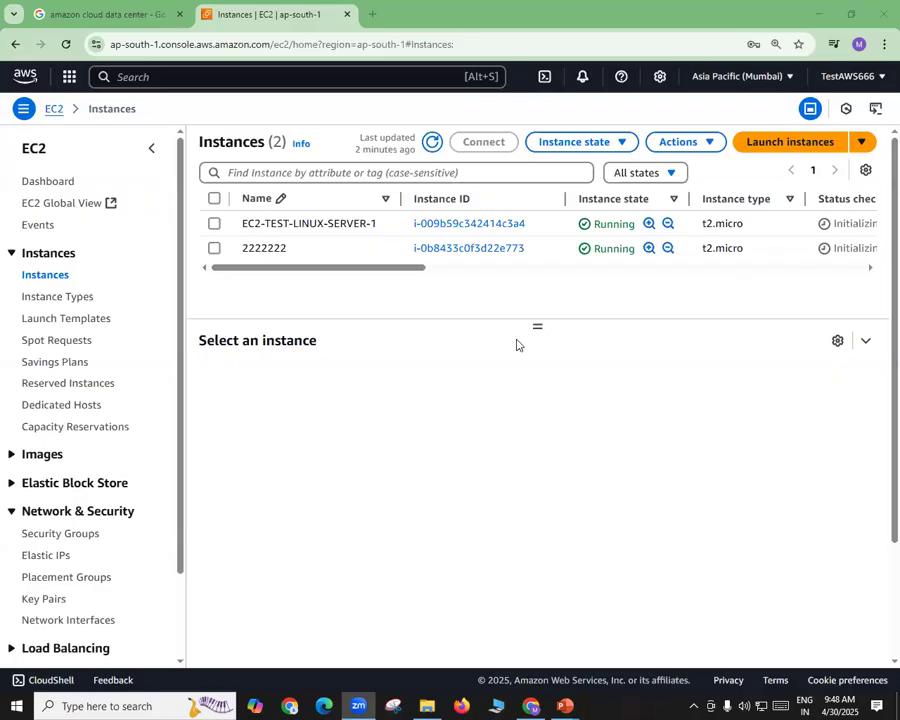
Step: Switch to the running PowerPoint slide show and advance to the slide showing the User, Applications, Operating System and Hardware layers
mouse_move(565, 705)
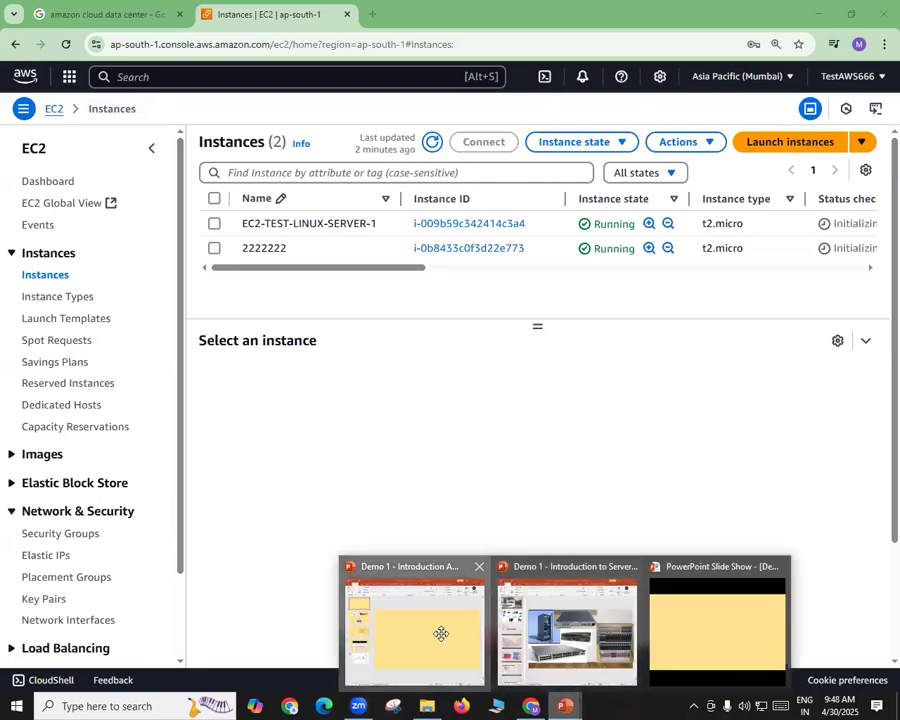
click(441, 633)
click(745, 686)
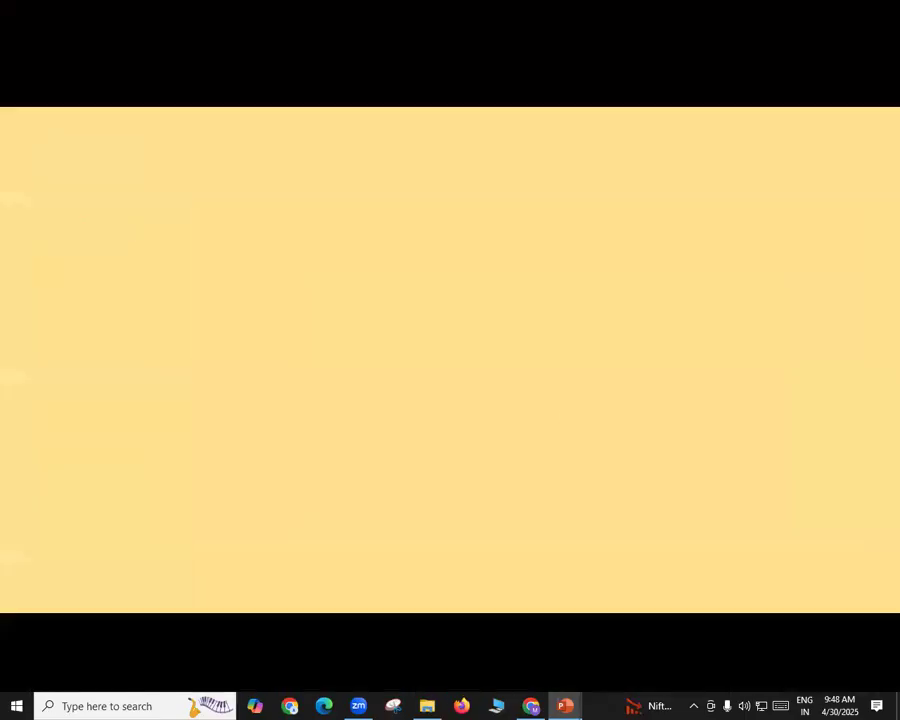
click(563, 416)
click(565, 417)
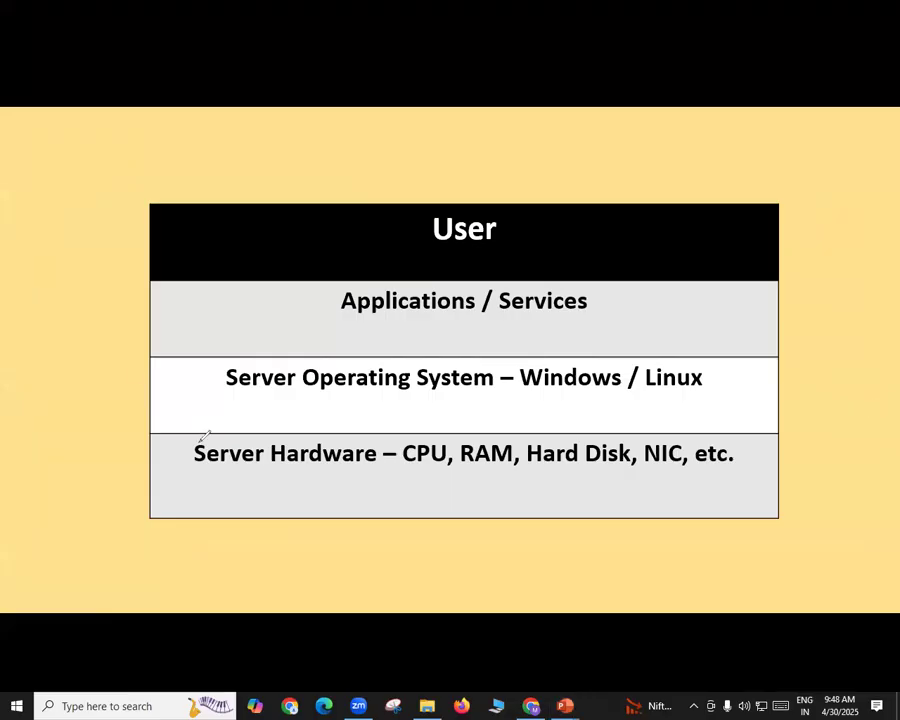
Step: Draw pen arrows to the Server Hardware and Server Operating System rows, and circle Applications / Services
mouse_move(122, 471)
mouse_down()
mouse_move(170, 470)
mouse_move(156, 485)
mouse_up()
mouse_move(130, 386)
mouse_down()
mouse_move(192, 386)
mouse_move(178, 404)
mouse_up()
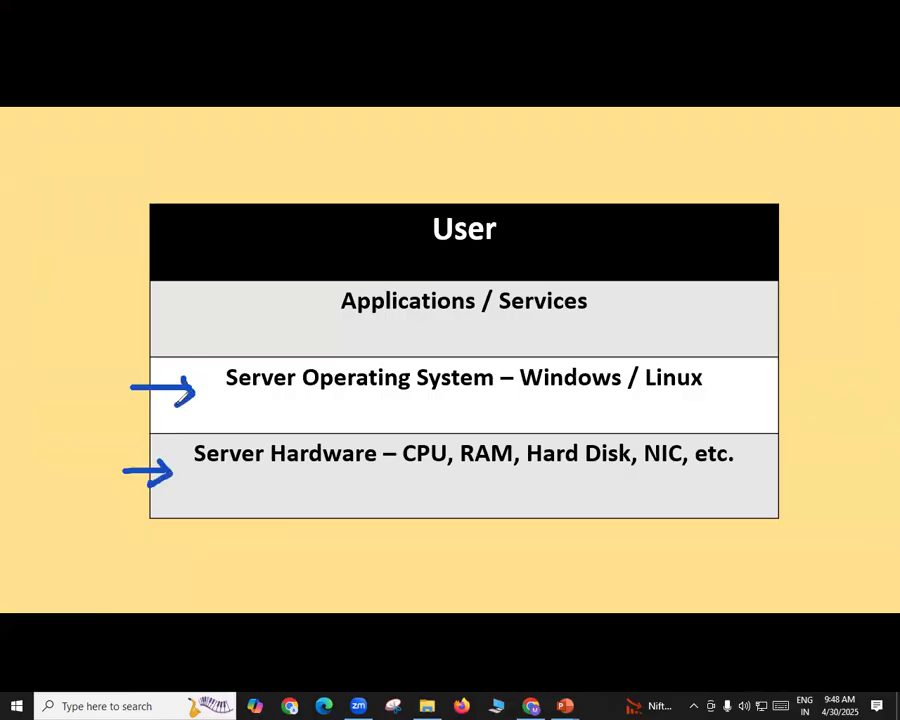
mouse_move(343, 326)
mouse_down()
mouse_move(629, 299)
mouse_move(550, 272)
mouse_up()
mouse_move(458, 266)
mouse_down()
mouse_move(342, 269)
mouse_move(330, 310)
mouse_move(350, 318)
mouse_up()
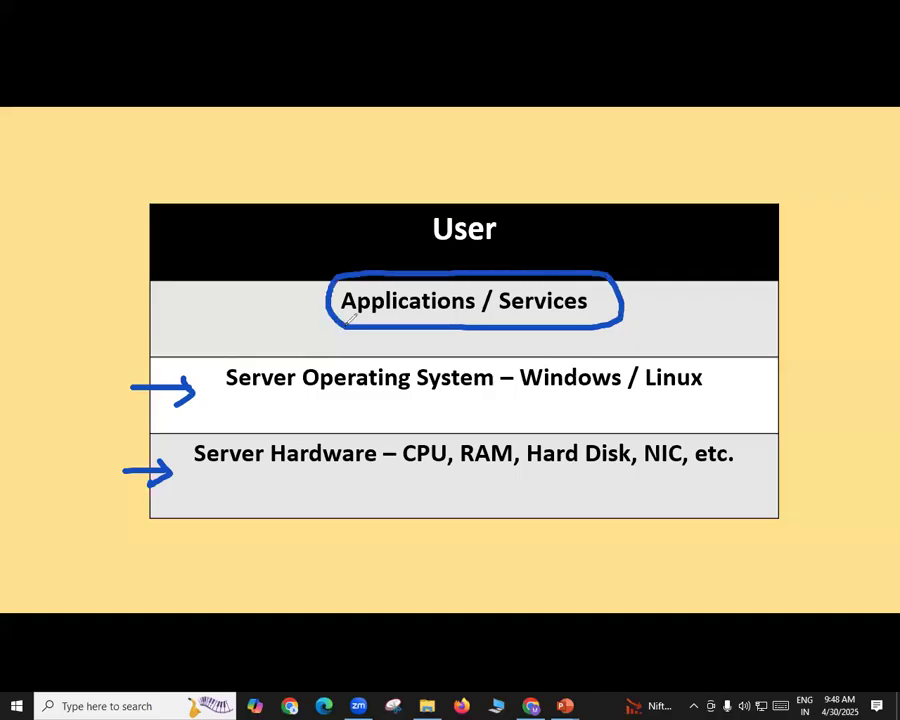